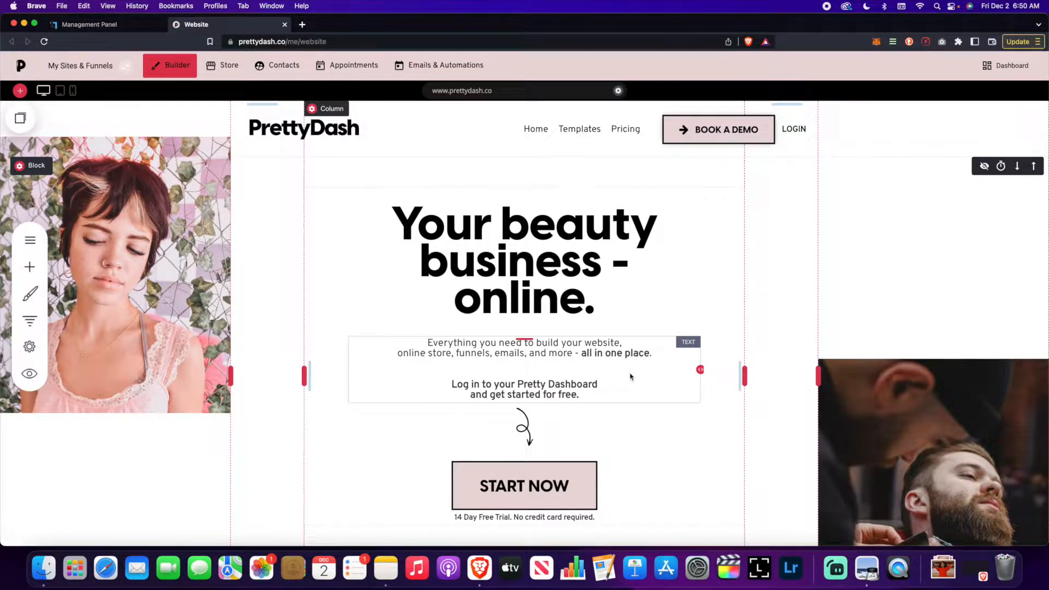
# Add a new portfolio to the website.
pyautogui.click(29, 240)
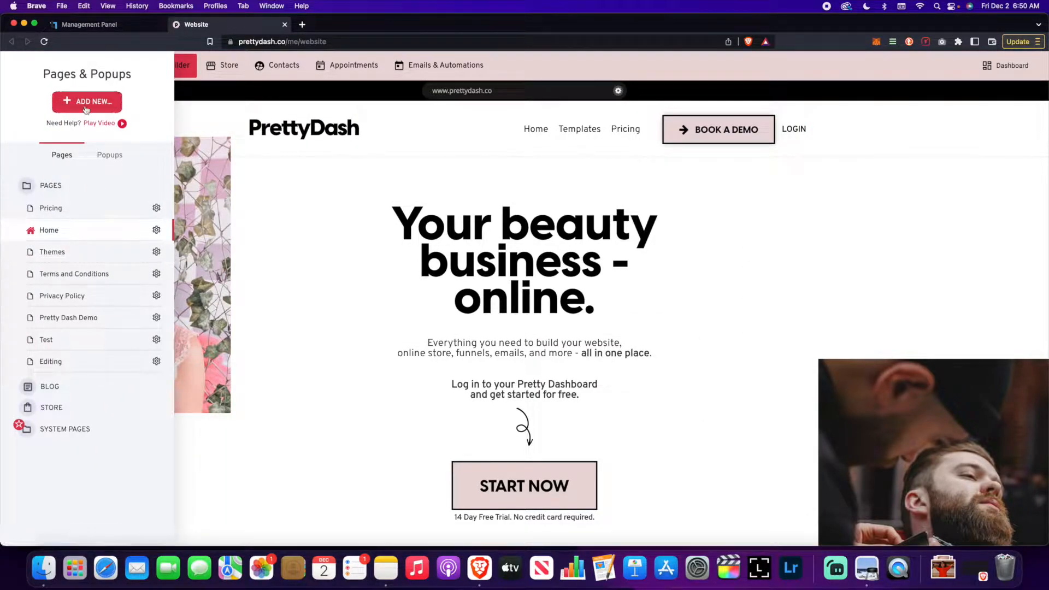
pyautogui.click(85, 102)
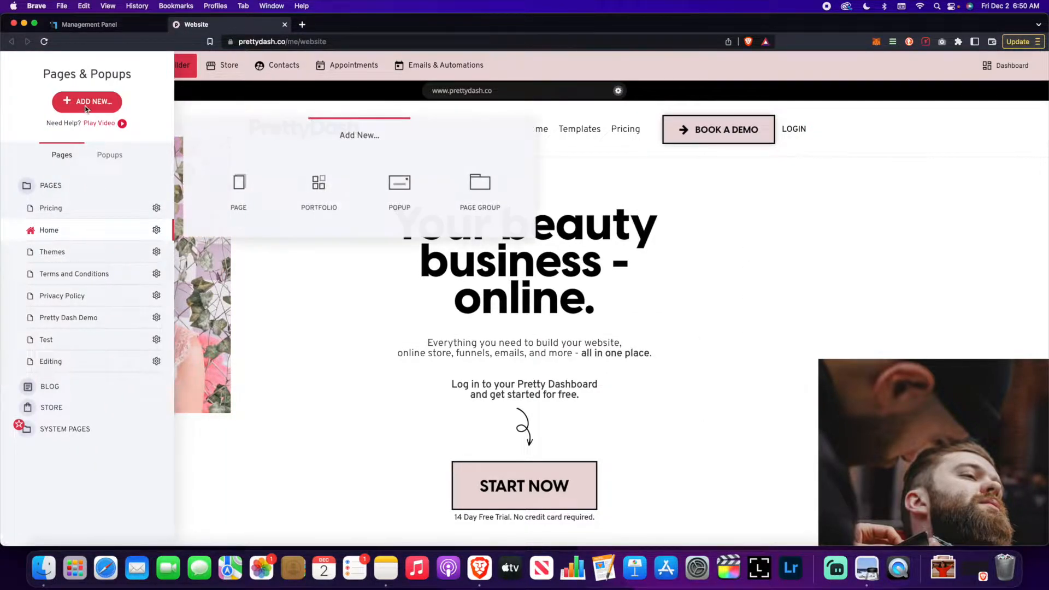
pyautogui.click(327, 196)
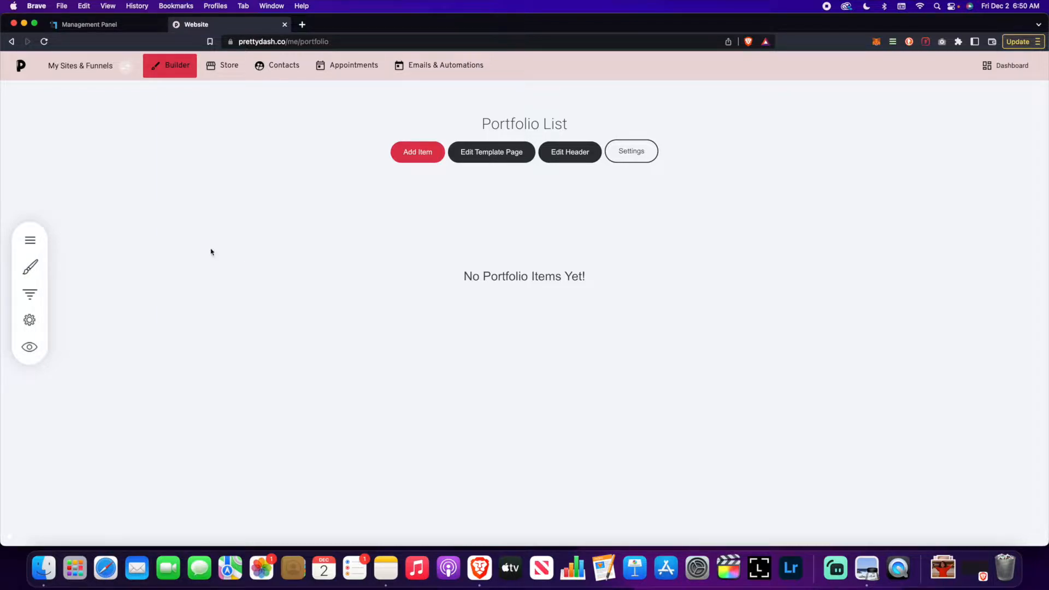
pyautogui.click(30, 239)
pyautogui.click(330, 228)
# Open the portfolio settings and try the List, 2 Columns and Masonry layouts.
pyautogui.click(635, 157)
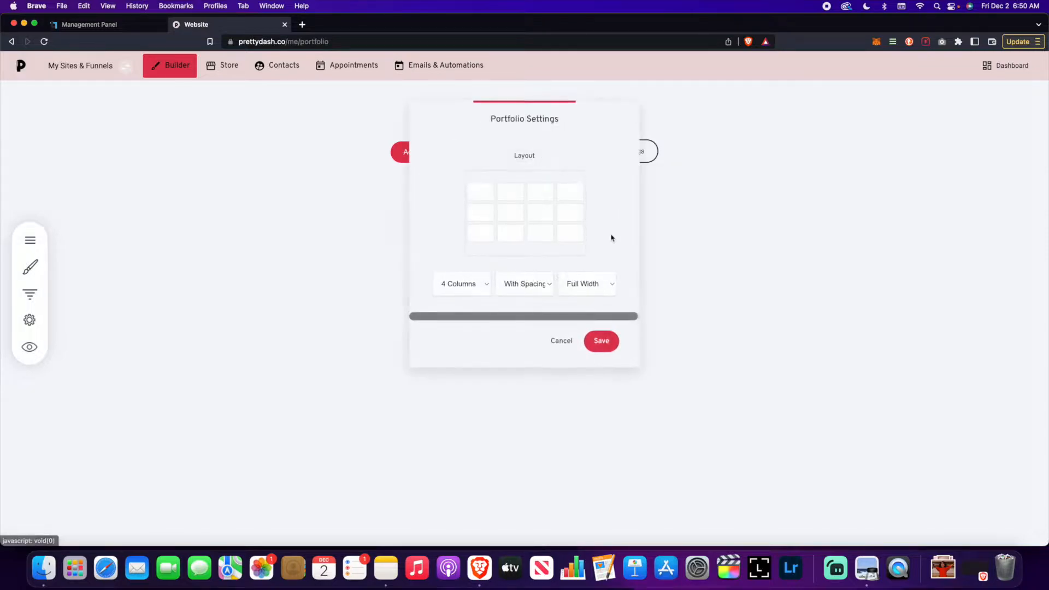
pyautogui.moveTo(552, 119); pyautogui.dragTo(269, 112)
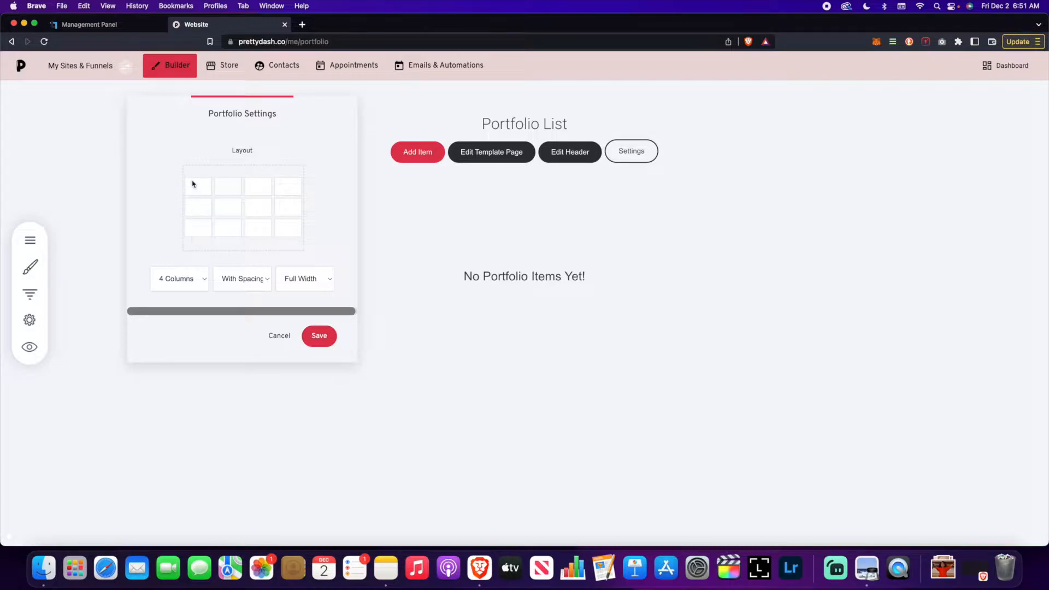
pyautogui.click(201, 281)
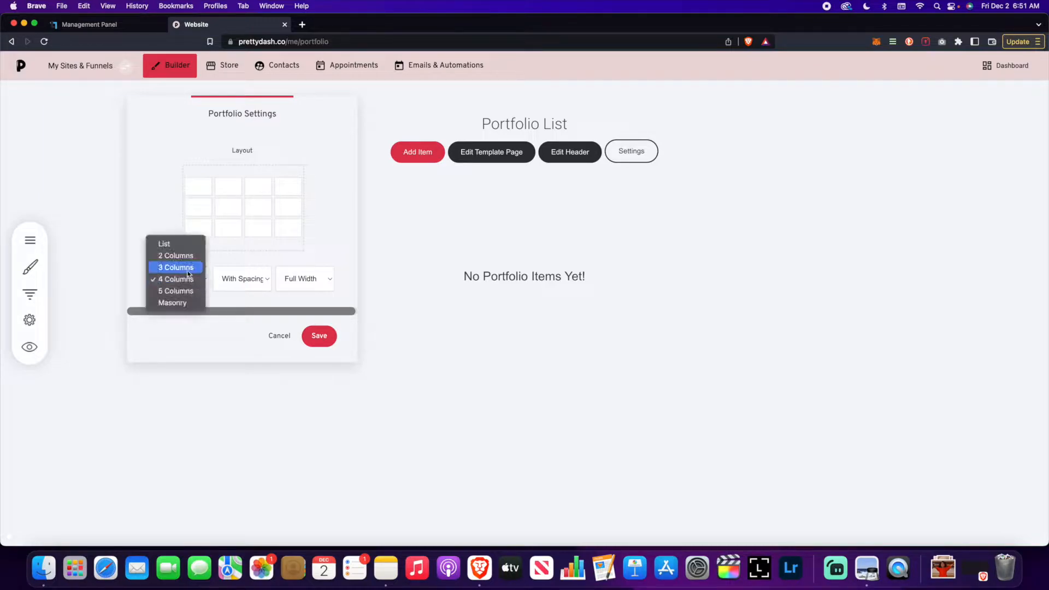
pyautogui.click(175, 244)
pyautogui.click(195, 325)
pyautogui.click(176, 334)
pyautogui.click(189, 330)
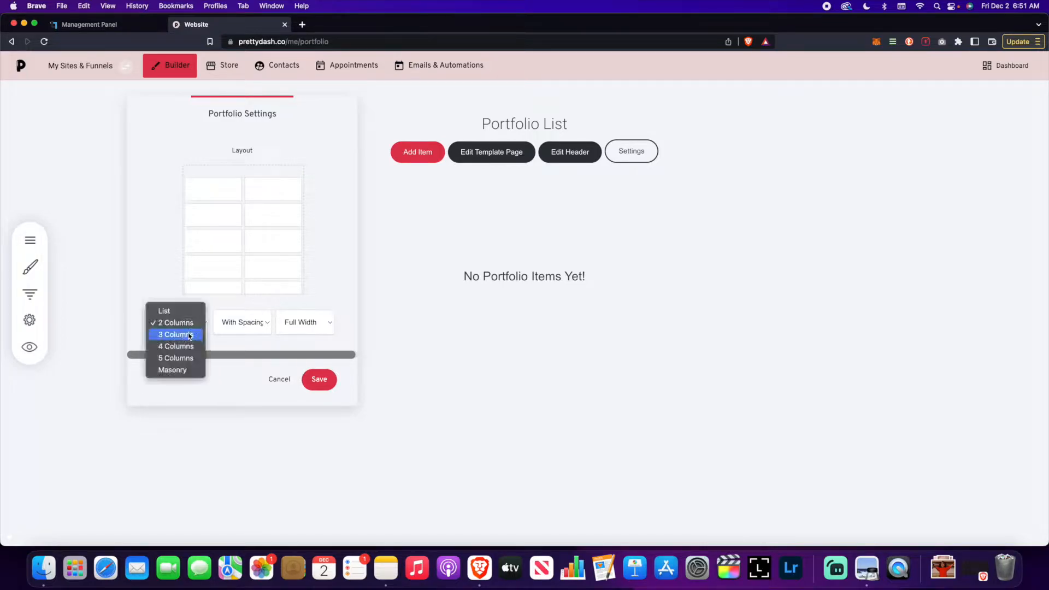
pyautogui.click(174, 369)
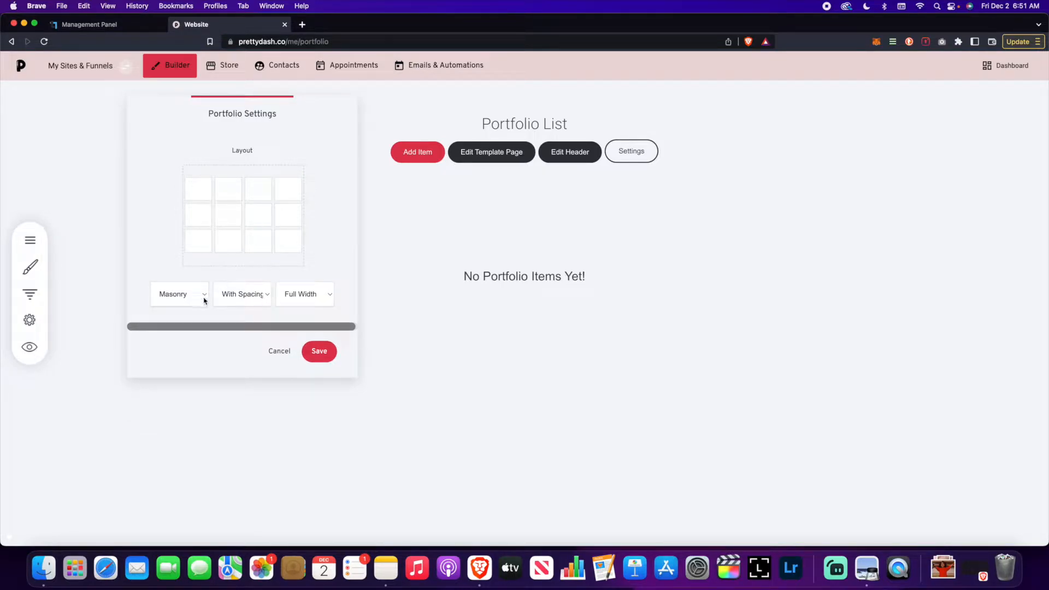
# Try the 2 Columns layout again, ending with the portfolio layout set to 4 Columns.
pyautogui.click(204, 300)
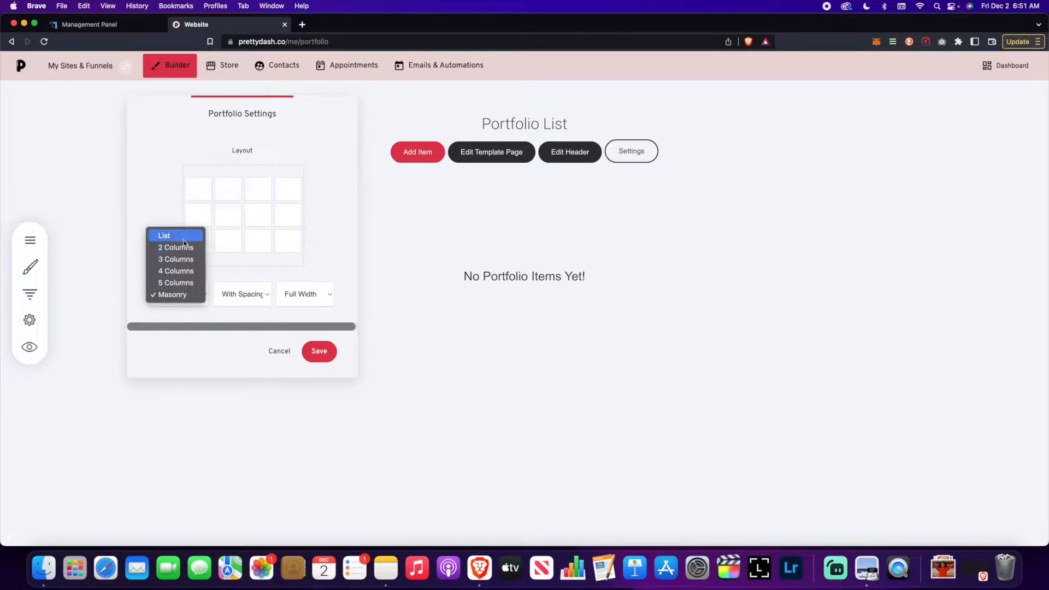
pyautogui.click(186, 249)
pyautogui.click(197, 327)
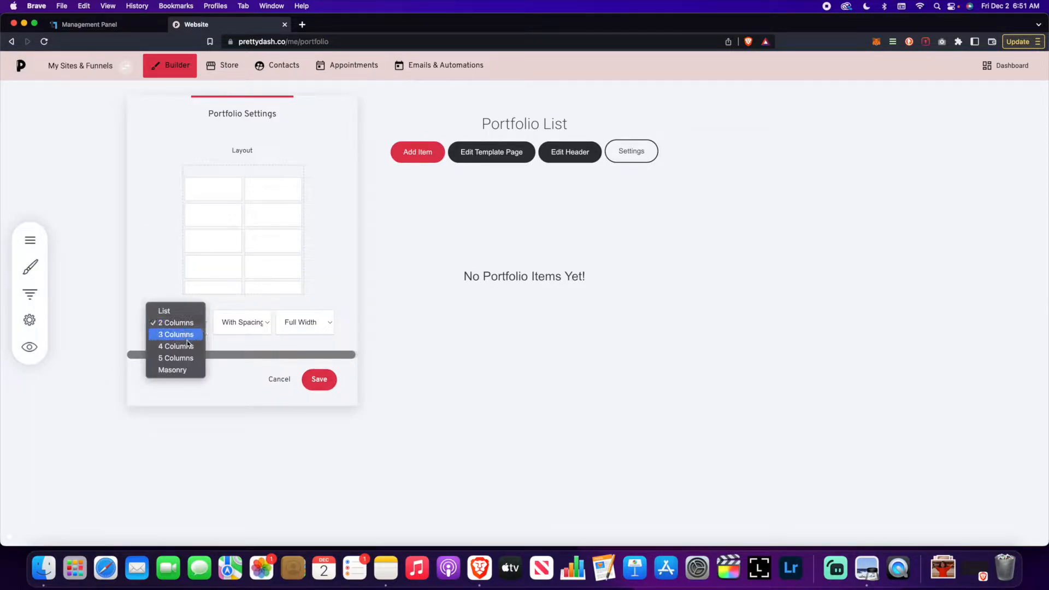
pyautogui.click(183, 346)
# Try the No Spacing option for the portfolio grid and return it to With Spacing.
pyautogui.click(245, 280)
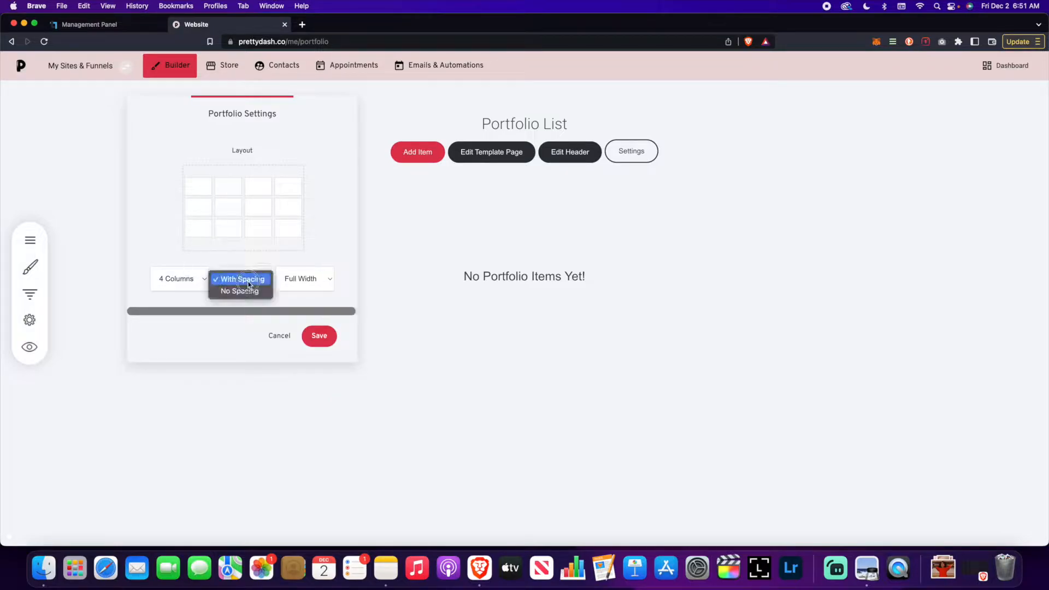
pyautogui.click(246, 293)
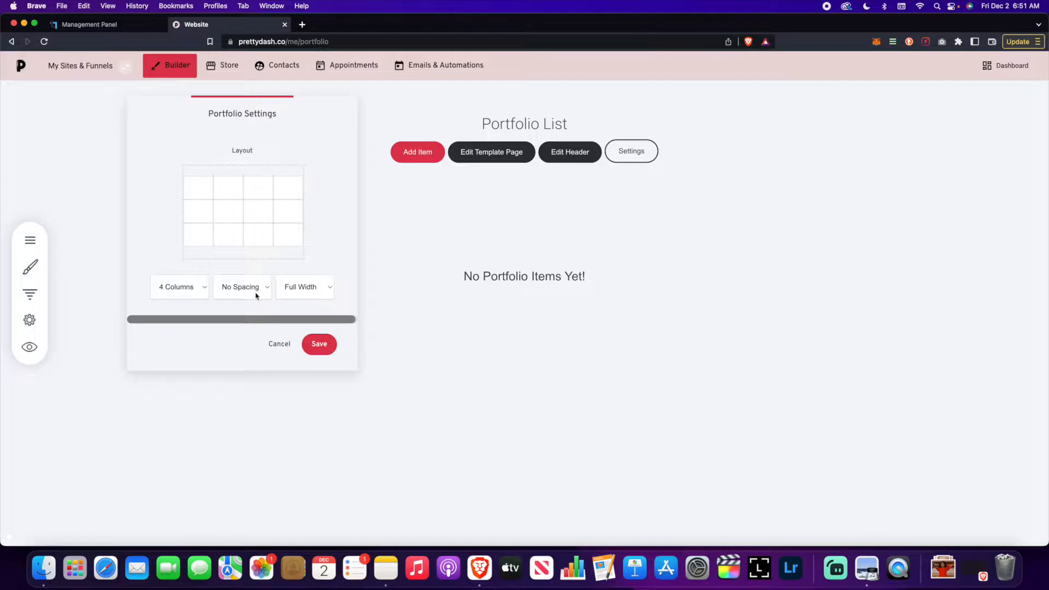
pyautogui.click(255, 291)
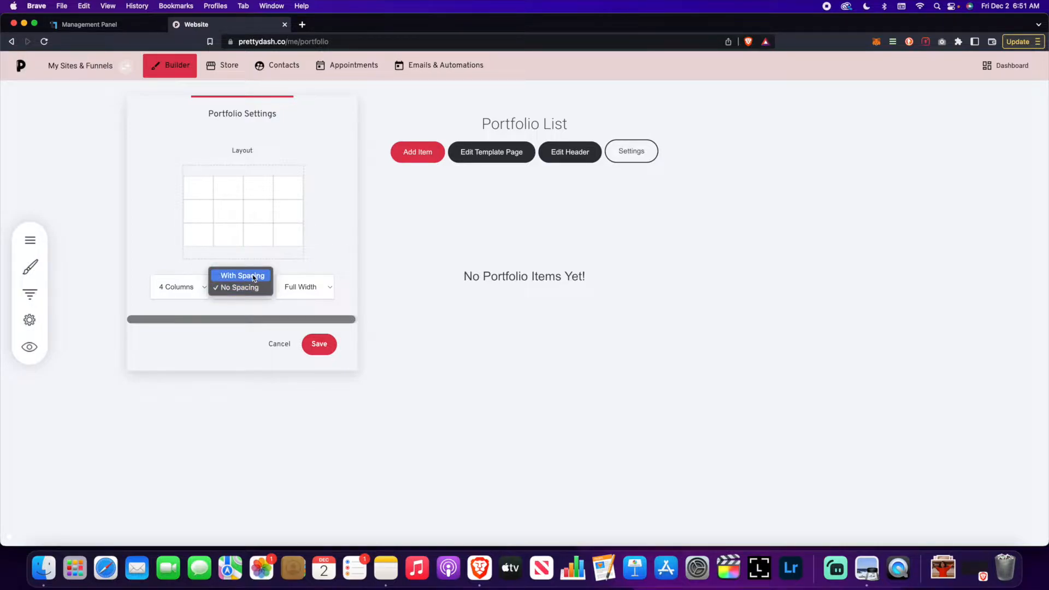
pyautogui.click(253, 276)
# Try the Boxed width for the portfolio, return it to Full Width and save the portfolio settings.
pyautogui.click(306, 279)
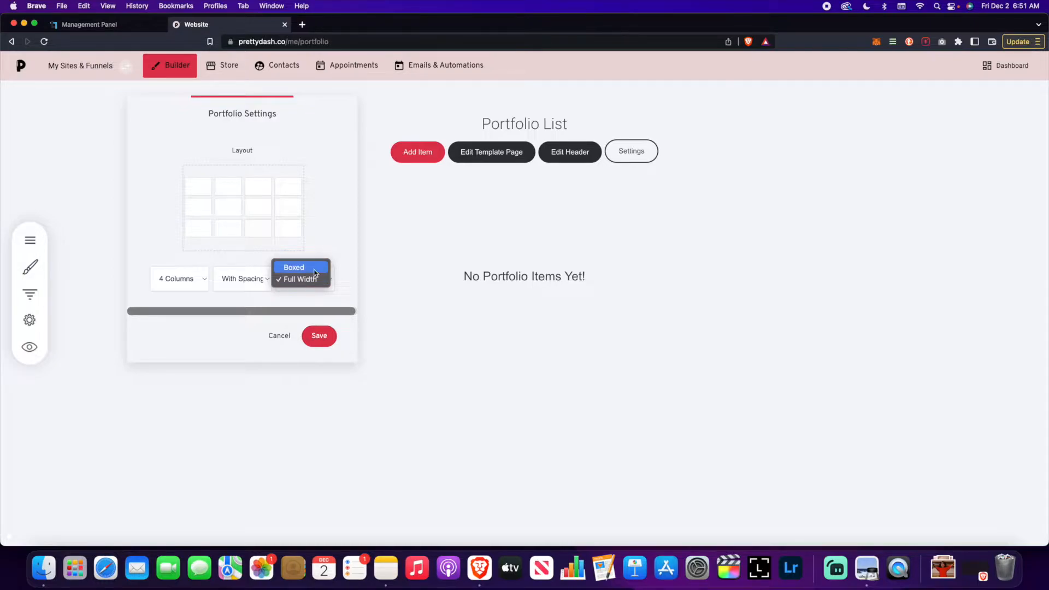
pyautogui.click(312, 267)
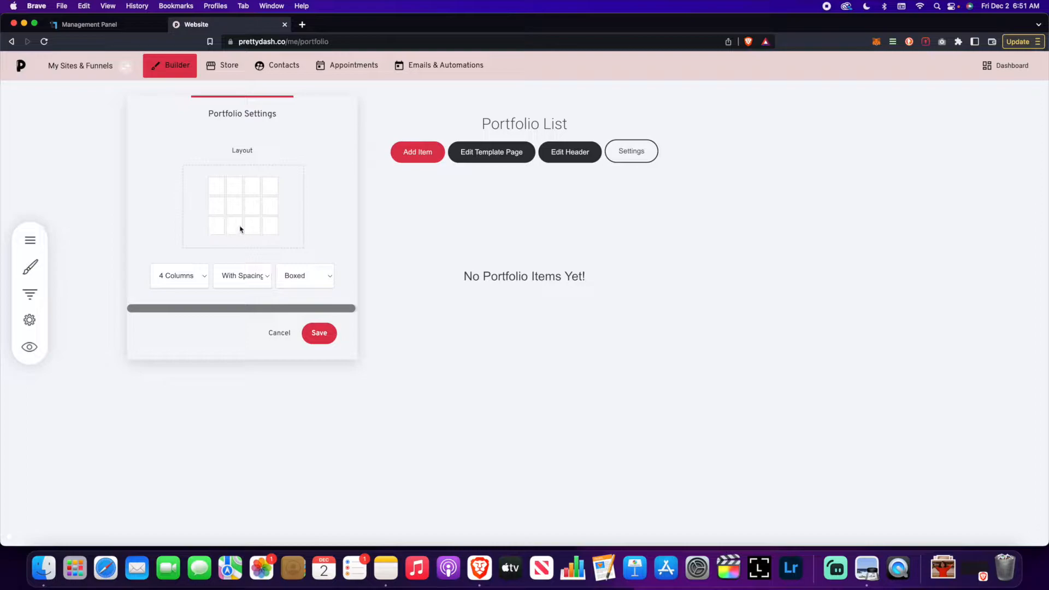
pyautogui.click(316, 275)
pyautogui.click(315, 285)
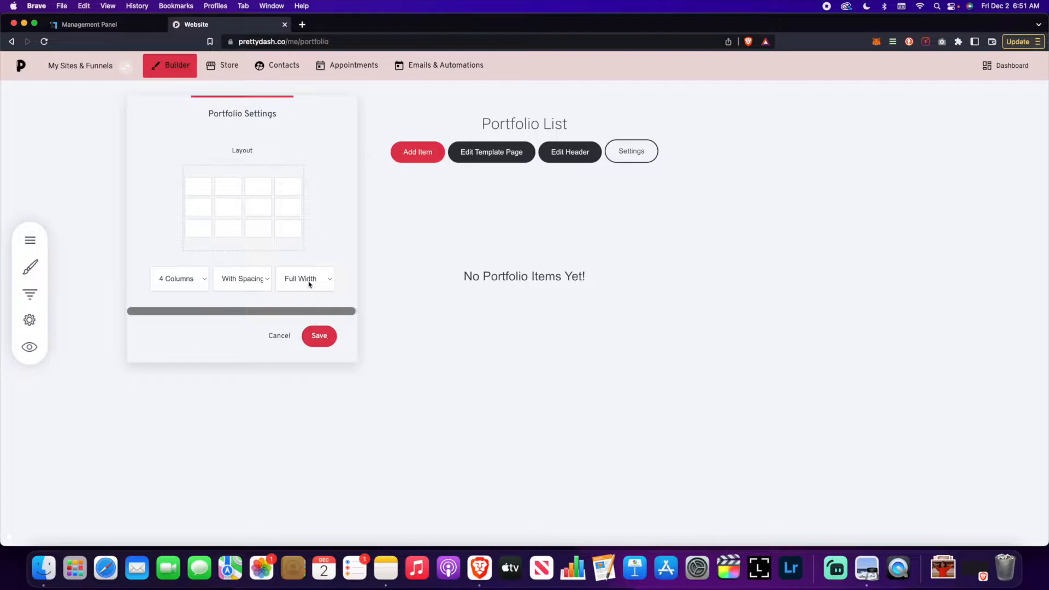
pyautogui.click(322, 336)
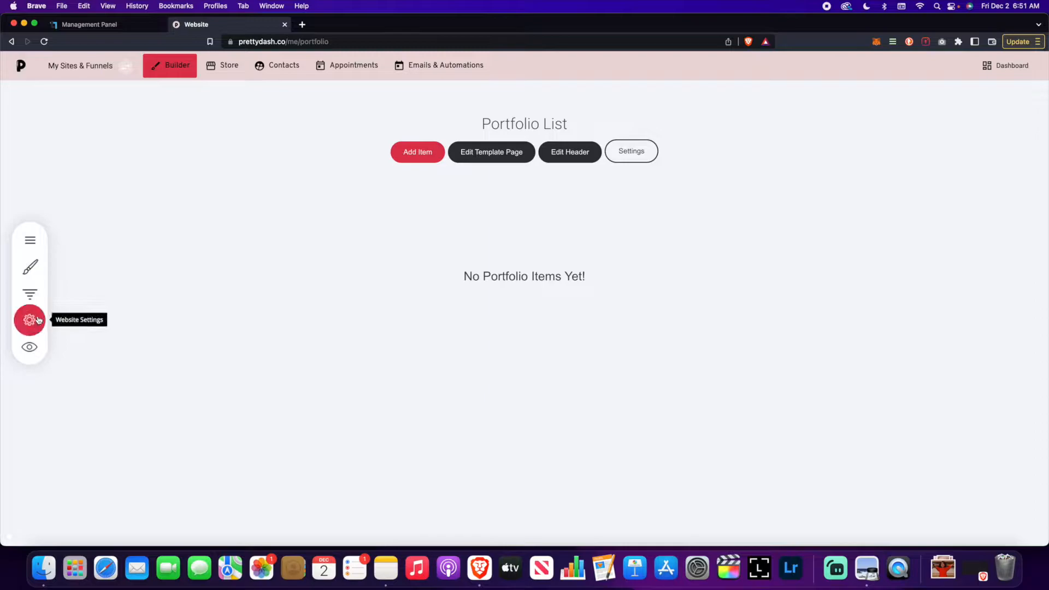
# Examine the Portfolio page's name, URL, access options and SEO info without saving changes.
pyautogui.click(29, 236)
pyautogui.click(141, 227)
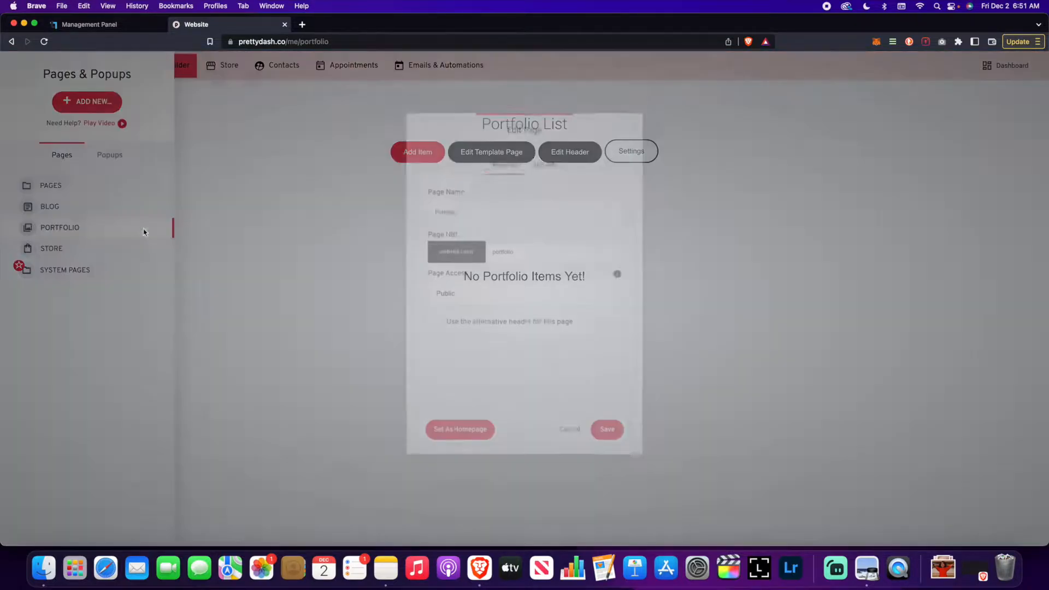
pyautogui.moveTo(503, 114); pyautogui.dragTo(445, 117)
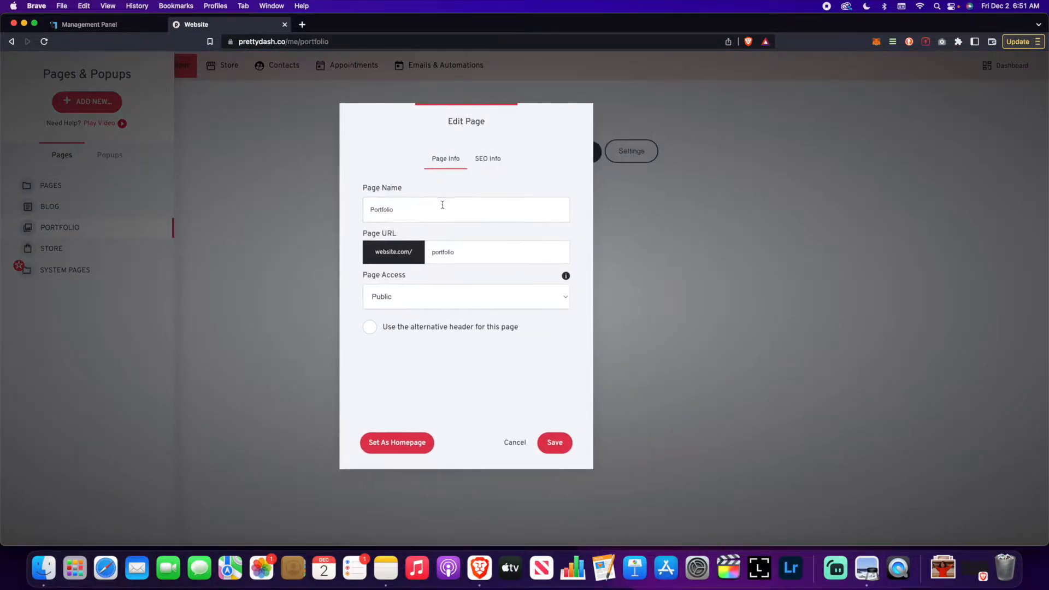
pyautogui.click(464, 299)
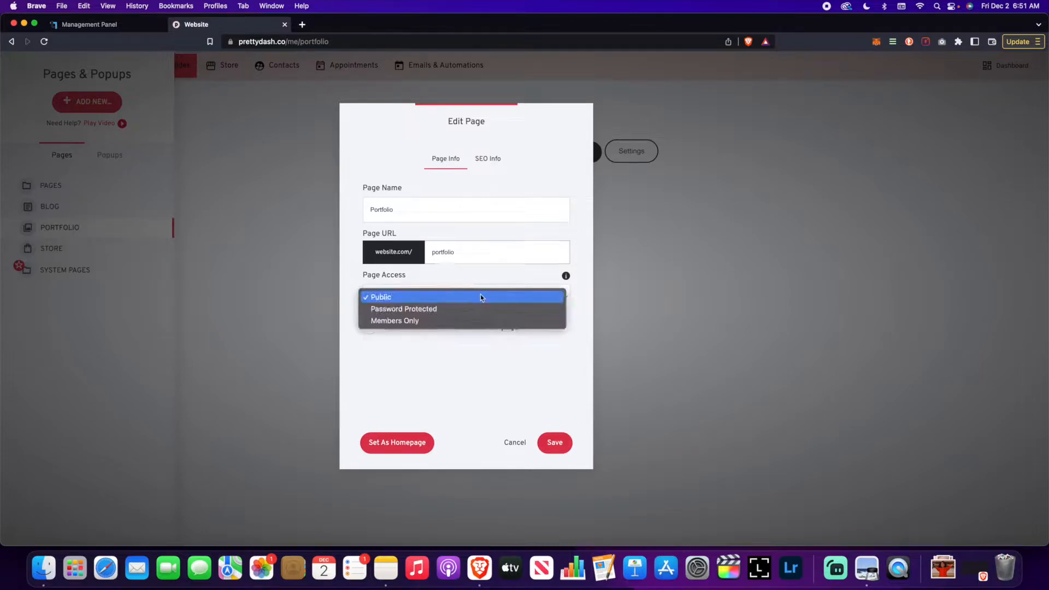
pyautogui.click(485, 301)
pyautogui.click(496, 162)
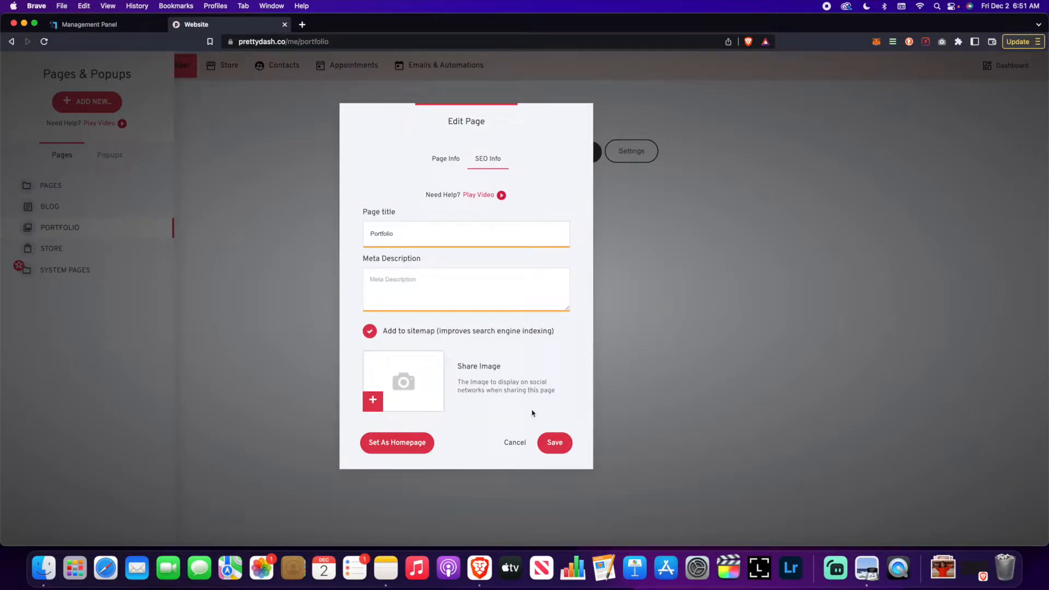
pyautogui.click(521, 443)
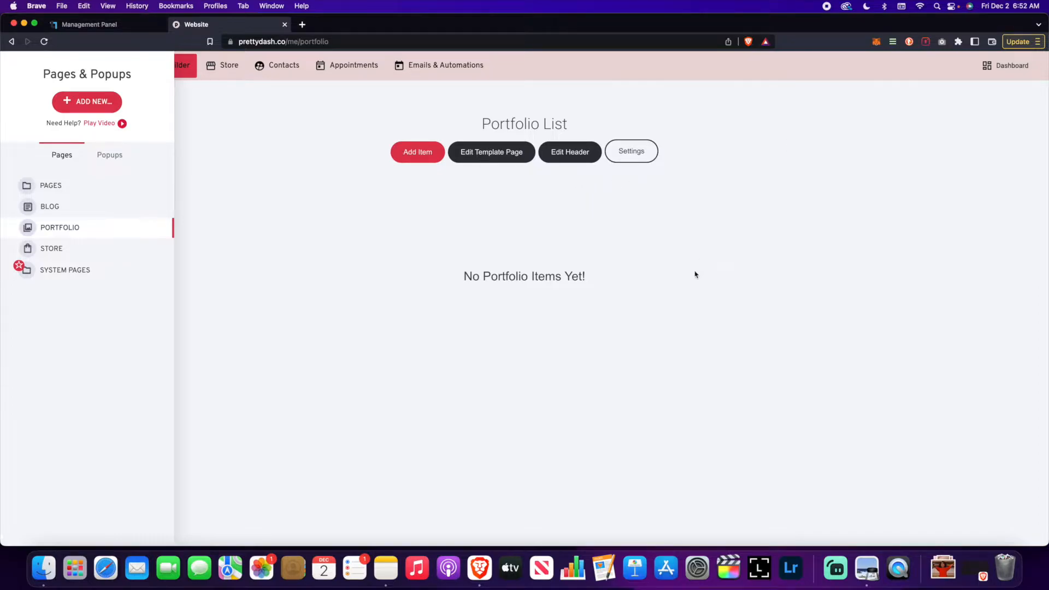
# Open the portfolio header for editing and increase the spacing above the Gallery heading to about 130 px.
pyautogui.click(556, 152)
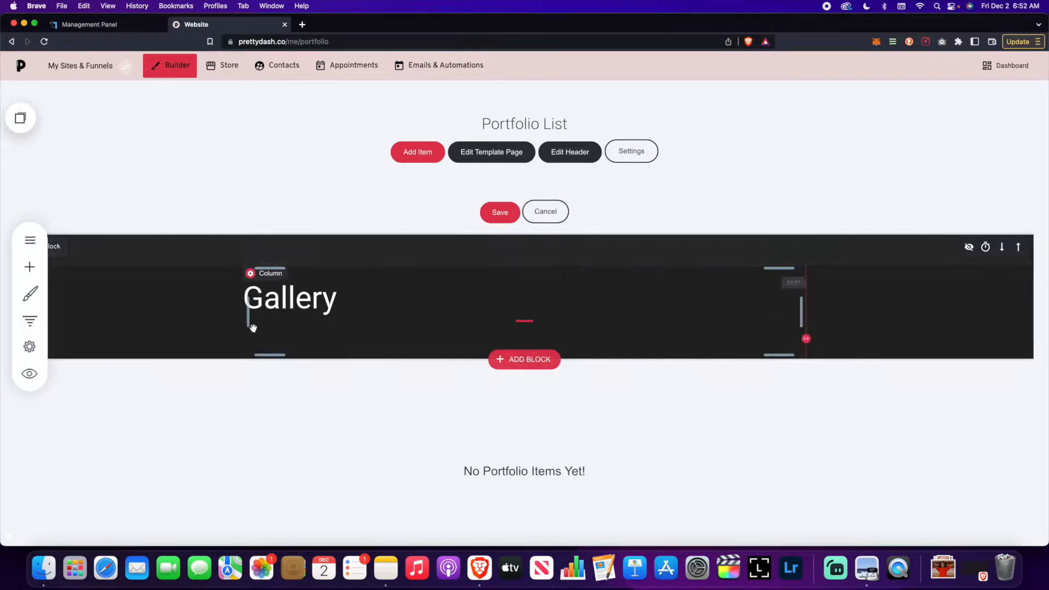
pyautogui.scroll(-1, 384, 333)
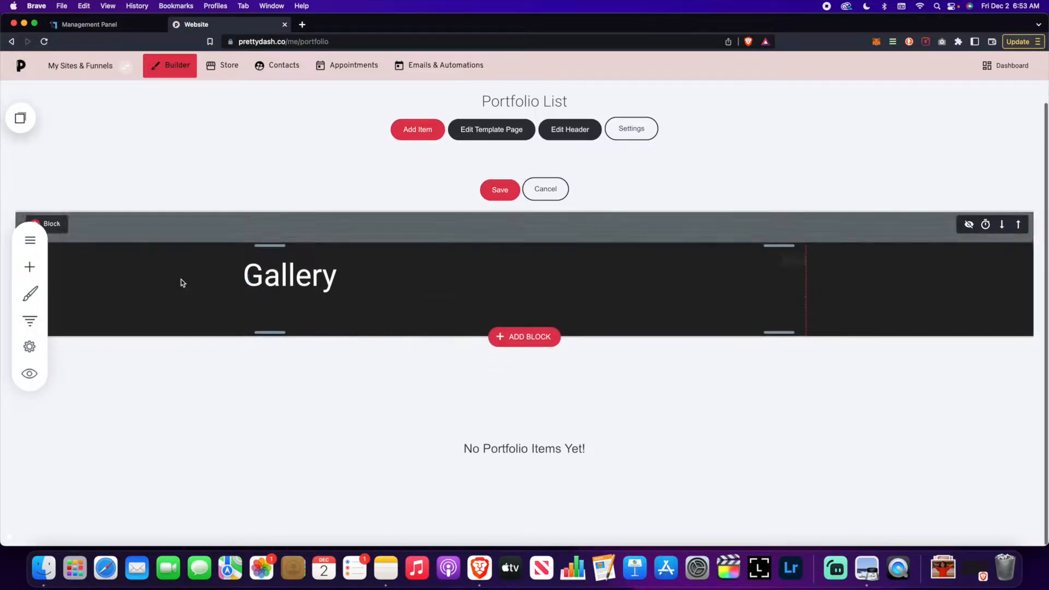
pyautogui.moveTo(377, 232); pyautogui.dragTo(377, 268)
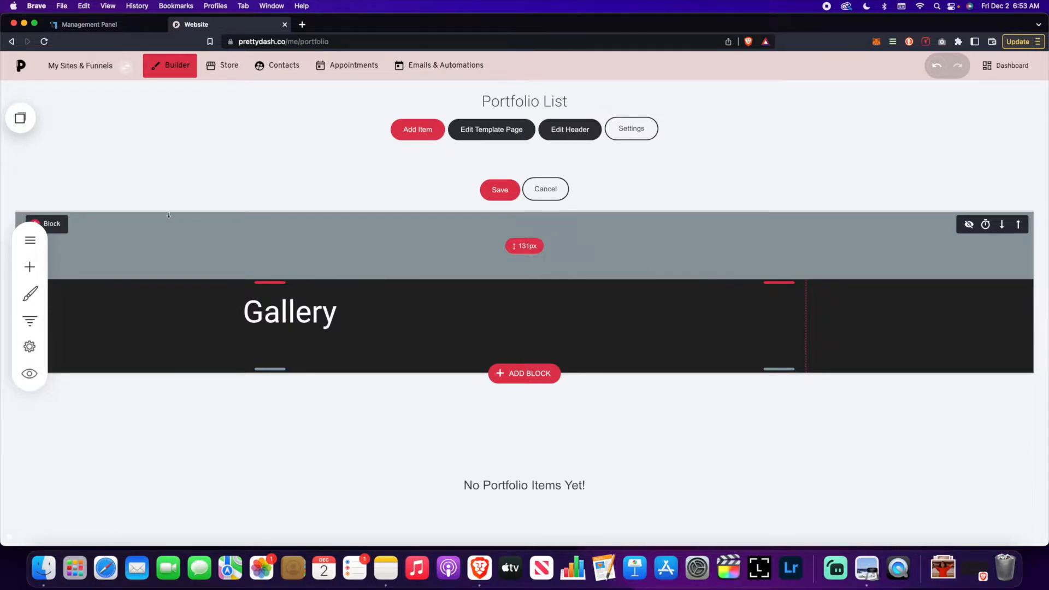
pyautogui.moveTo(393, 259); pyautogui.dragTo(326, 274)
pyautogui.scroll(-2, 371, 328)
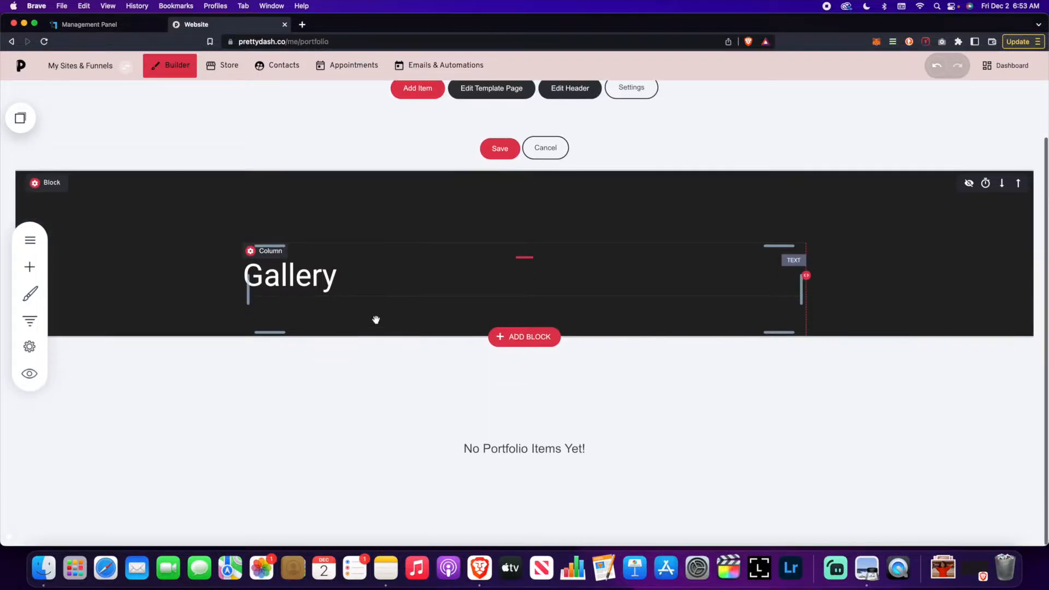
# Change the Gallery heading's font to Visby after trying Oswald.
pyautogui.click(313, 274)
pyautogui.click(340, 242)
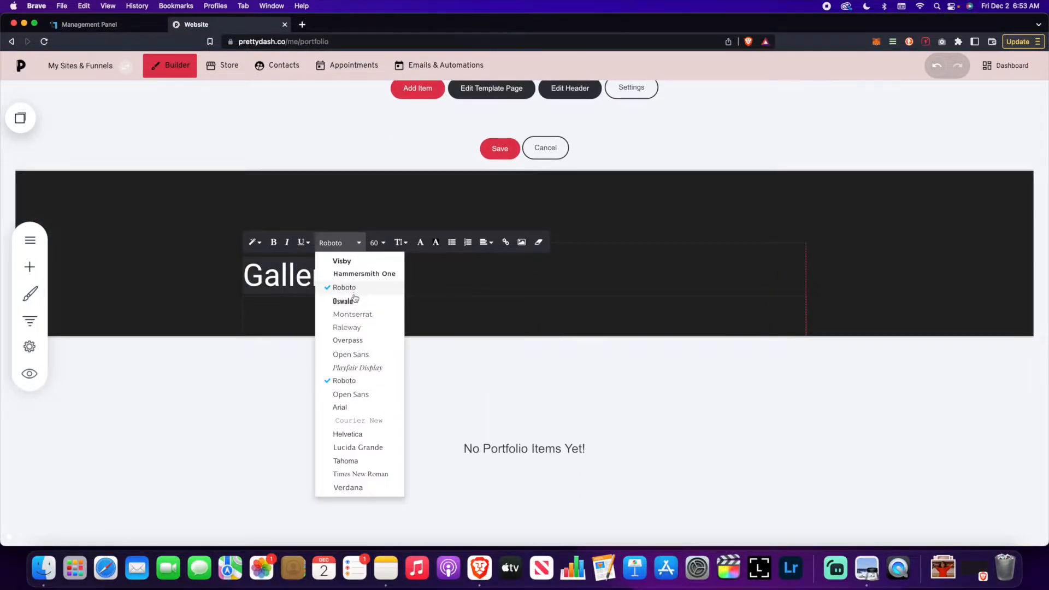
pyautogui.click(355, 299)
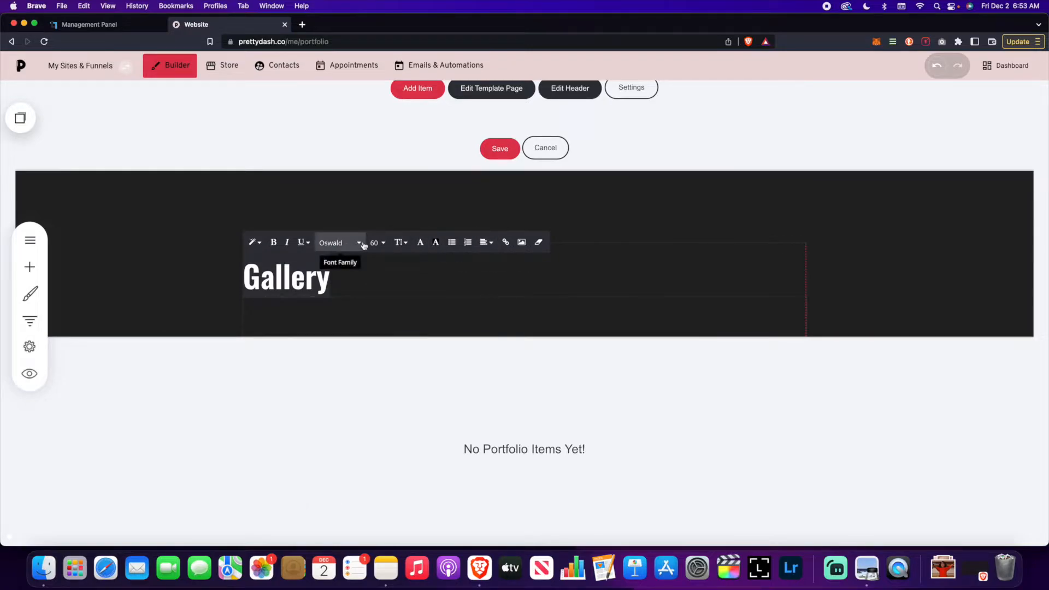
pyautogui.click(363, 245)
pyautogui.click(339, 260)
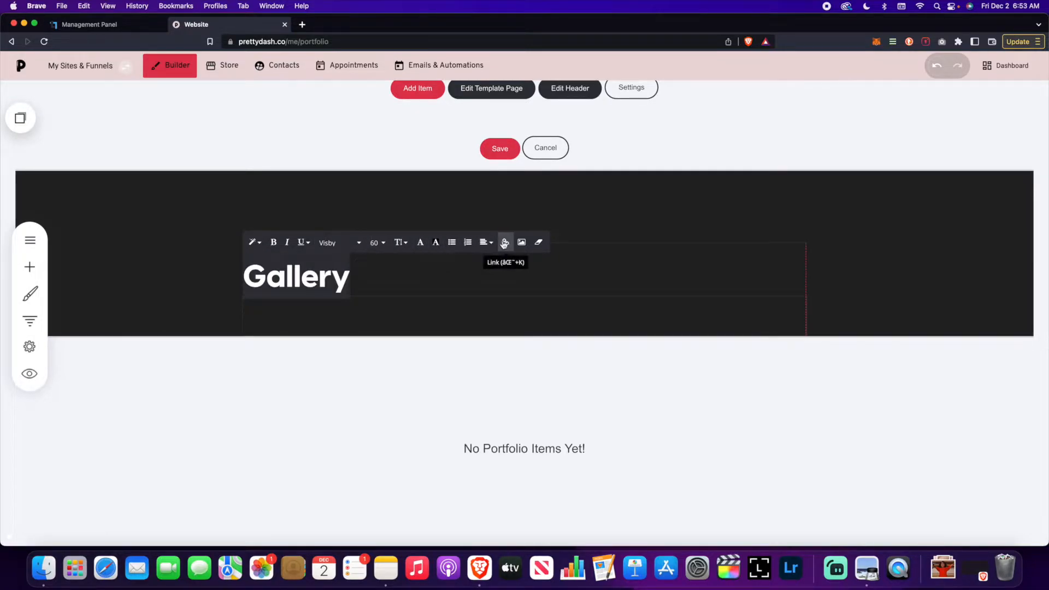
pyautogui.click(220, 267)
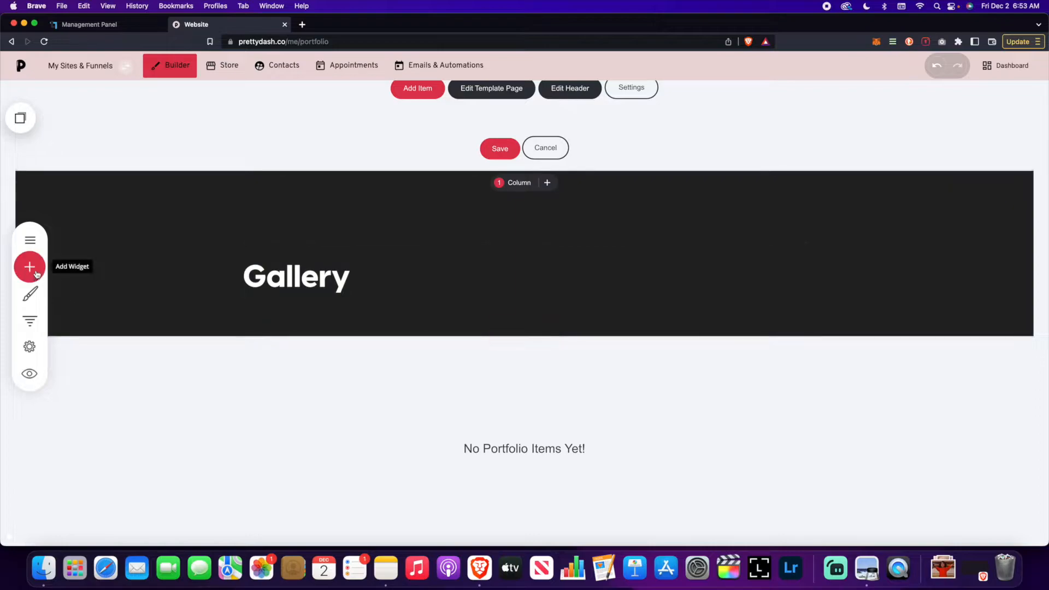
# Find the Checkout widget and place it in the header block below the Gallery heading.
pyautogui.click(33, 270)
pyautogui.scroll(-10, 98, 257)
pyautogui.scroll(3, 79, 296)
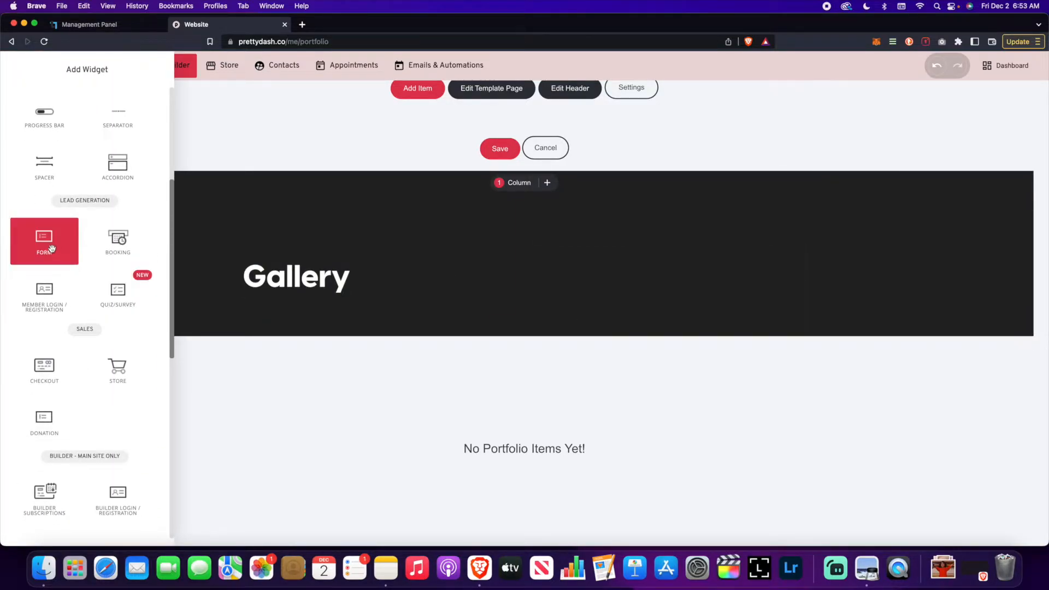
pyautogui.scroll(-3, 49, 328)
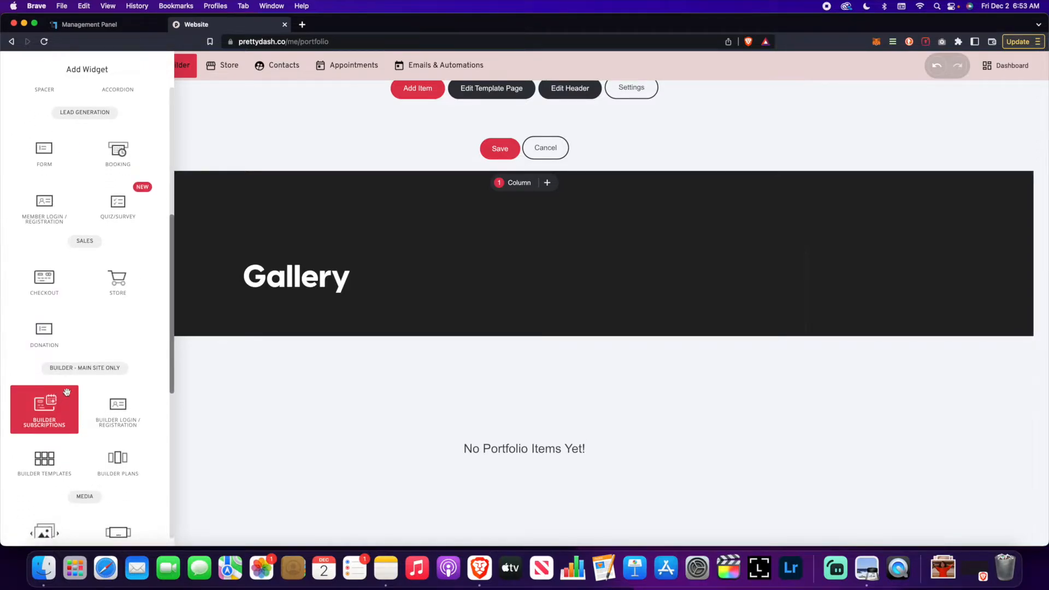
pyautogui.scroll(-5, 66, 393)
pyautogui.scroll(10, 68, 389)
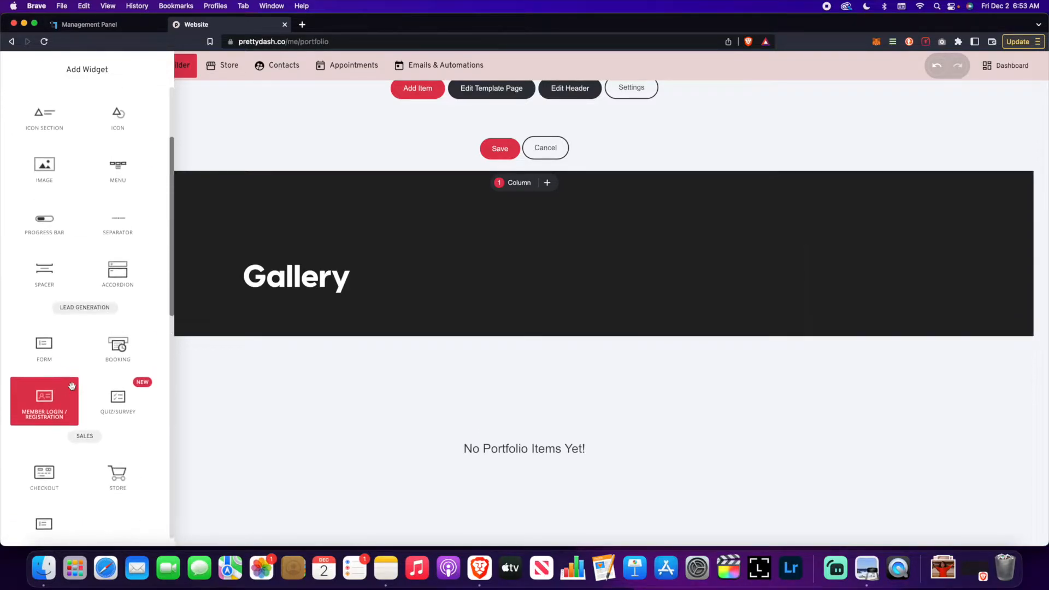
pyautogui.scroll(3, 72, 386)
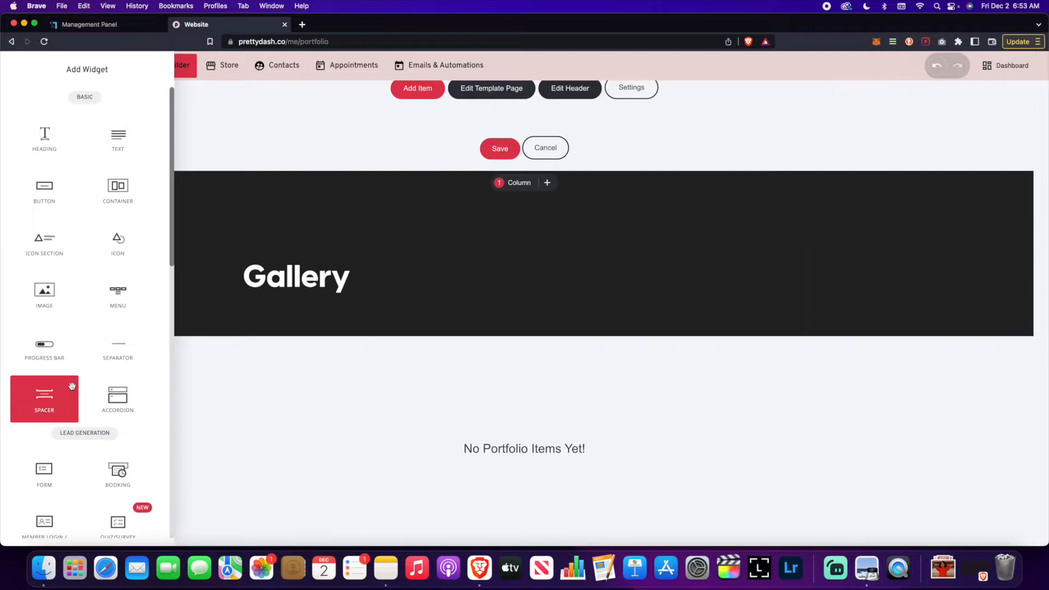
pyautogui.scroll(-10, 70, 382)
pyautogui.moveTo(77, 287); pyautogui.dragTo(372, 302)
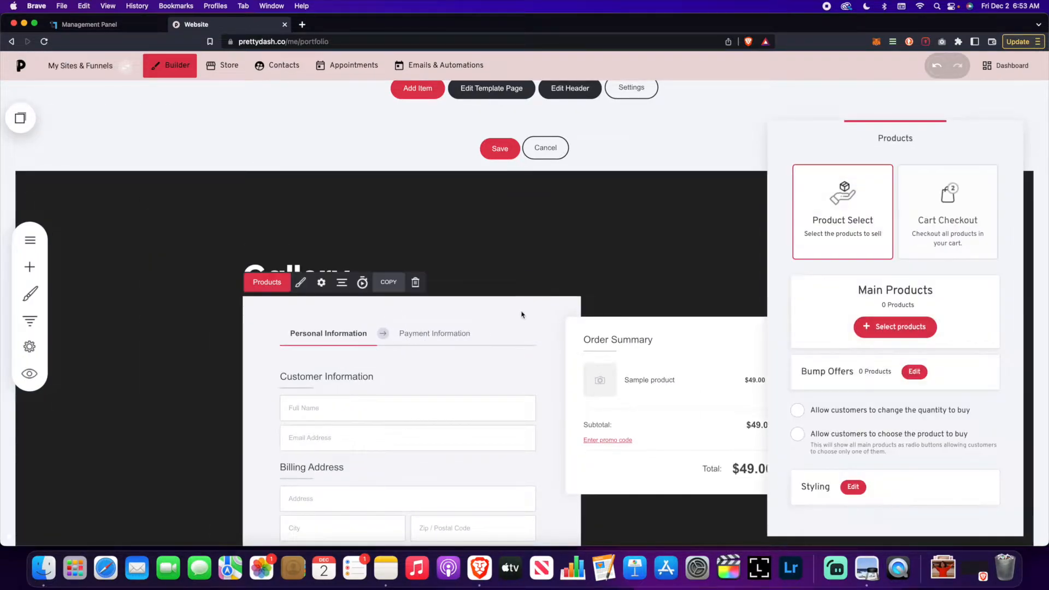
# Delete the Checkout widget from the portfolio header block.
pyautogui.click(606, 295)
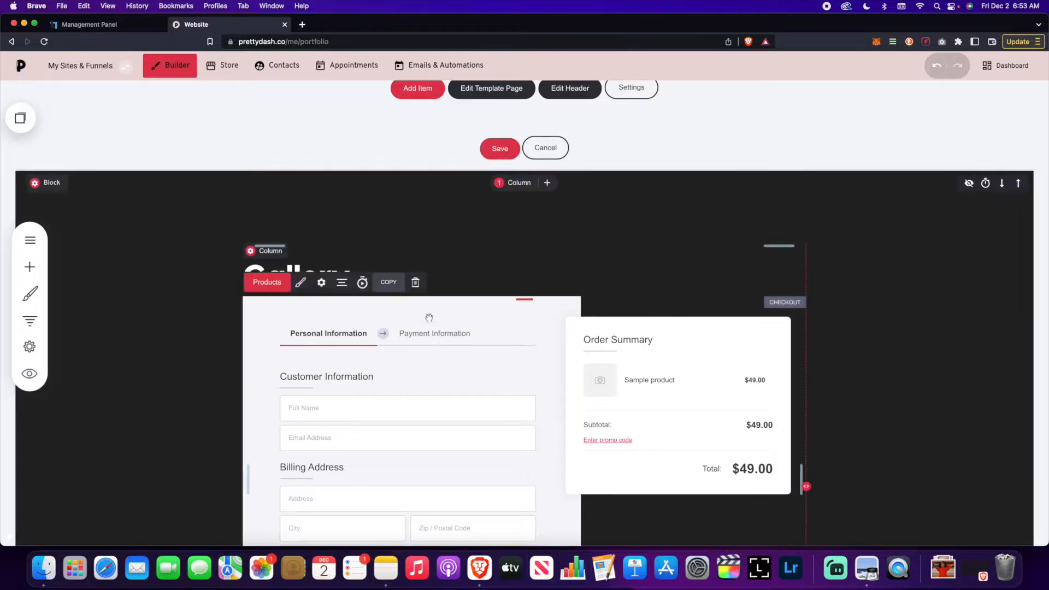
pyautogui.click(415, 281)
pyautogui.click(557, 277)
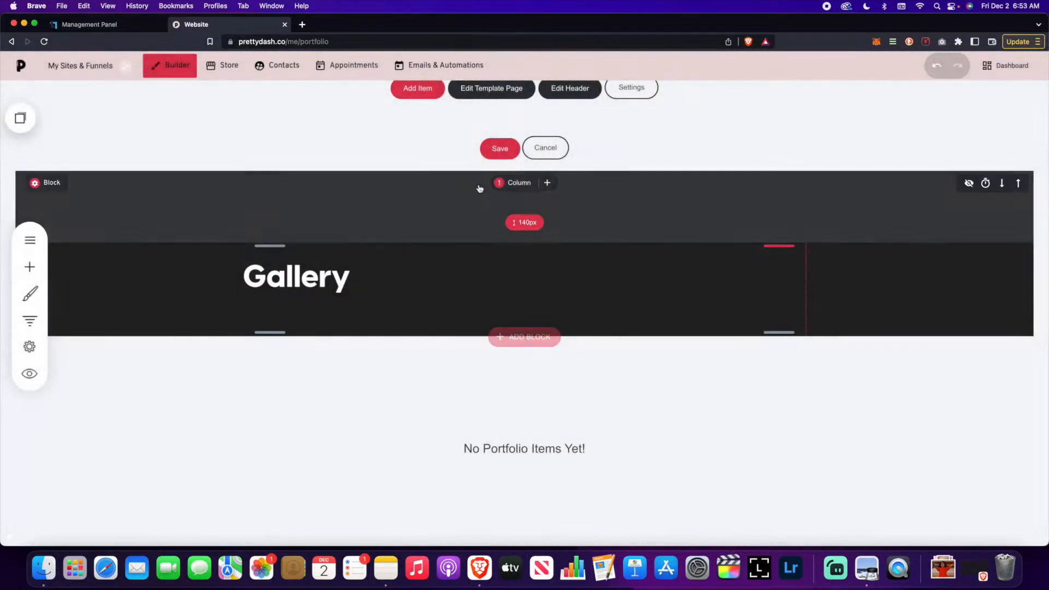
# Centre the Gallery heading in the portfolio header block.
pyautogui.click(337, 275)
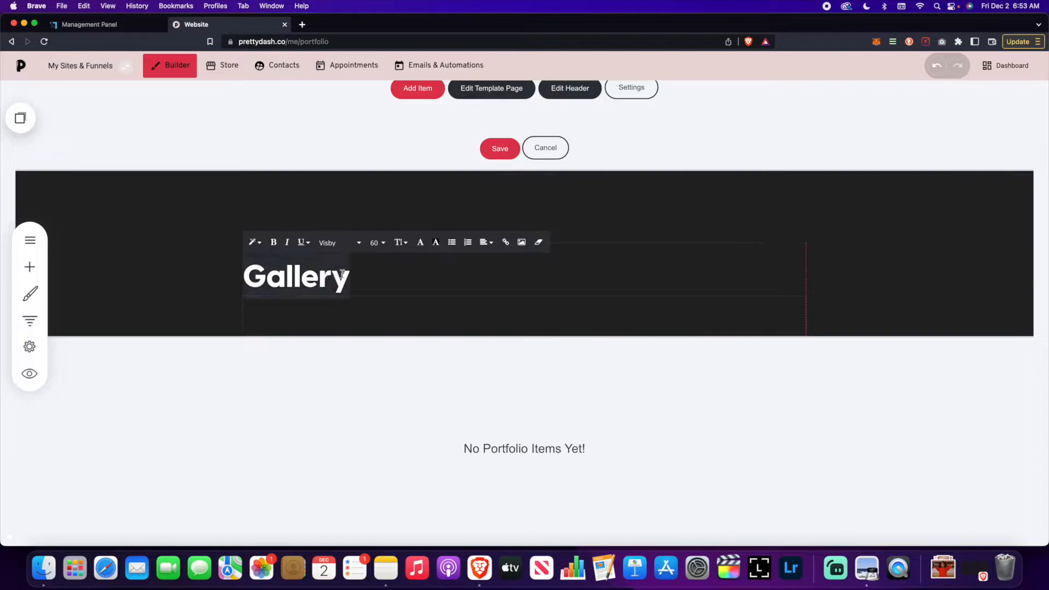
pyautogui.click(485, 242)
pyautogui.click(501, 264)
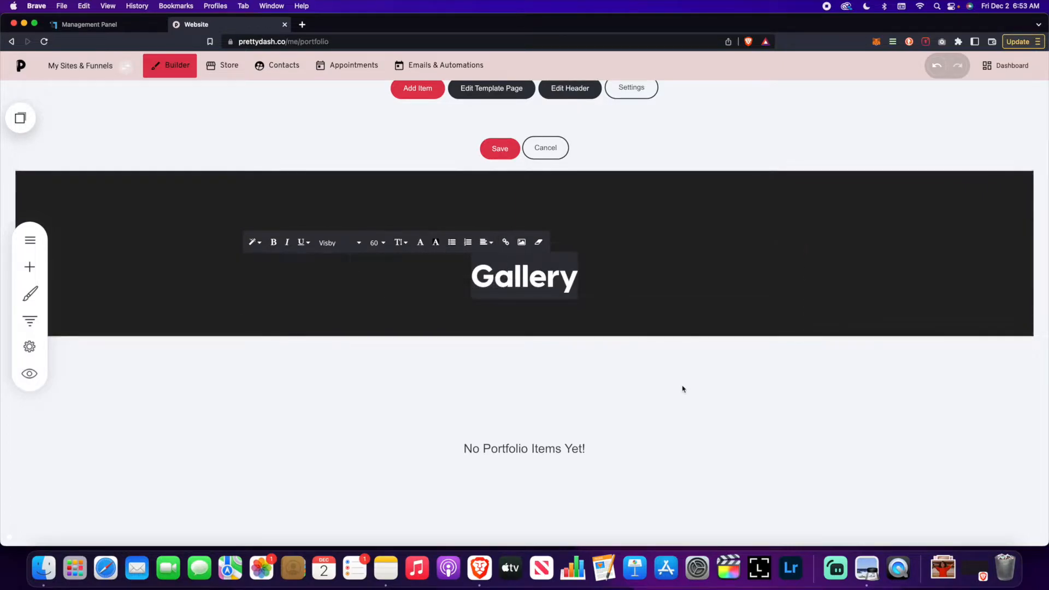
pyautogui.click(682, 389)
# Replace the Gallery heading text with LOOKBOOK and save the portfolio header.
pyautogui.click(539, 280)
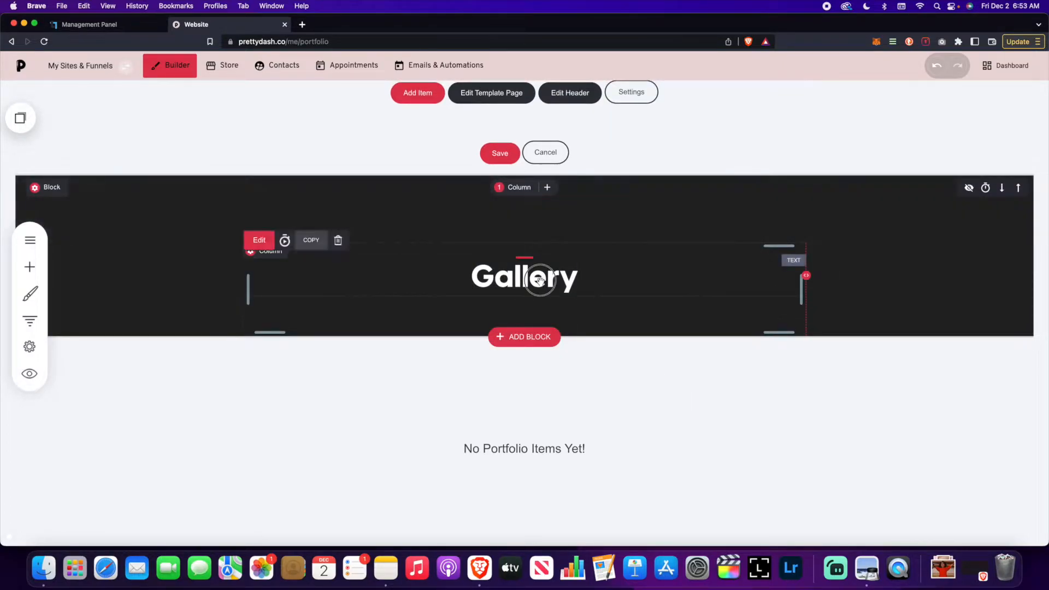
pyautogui.doubleClick(539, 280)
pyautogui.write('LOOKBOOK')
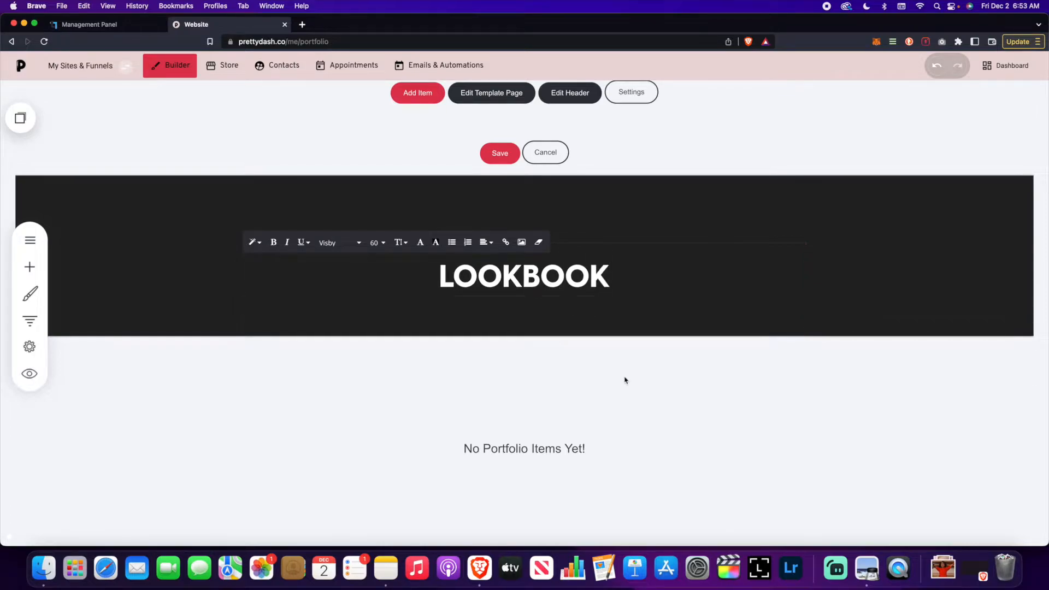
pyautogui.click(622, 378)
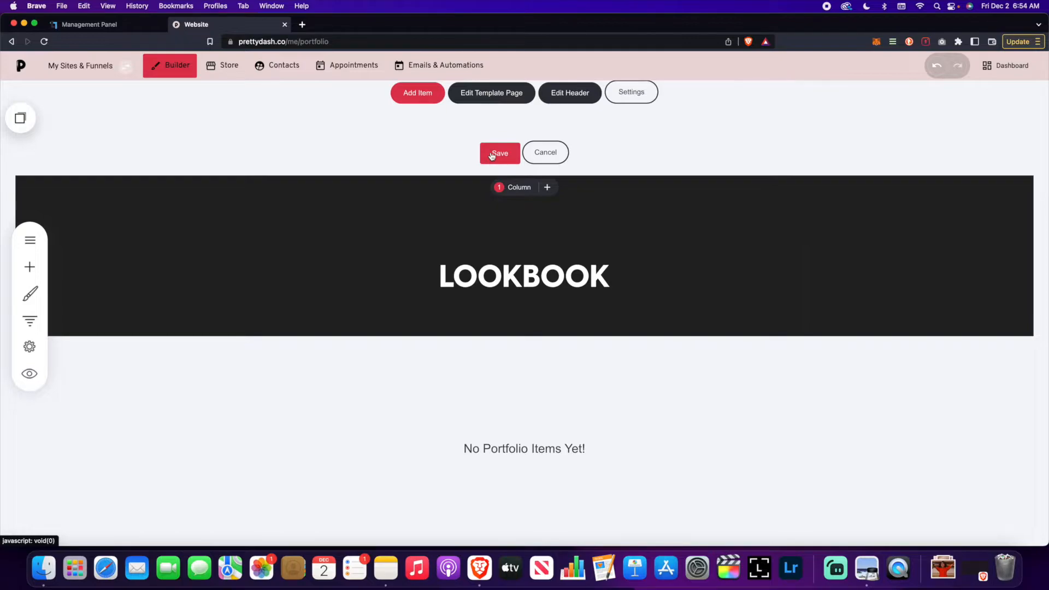
pyautogui.click(491, 155)
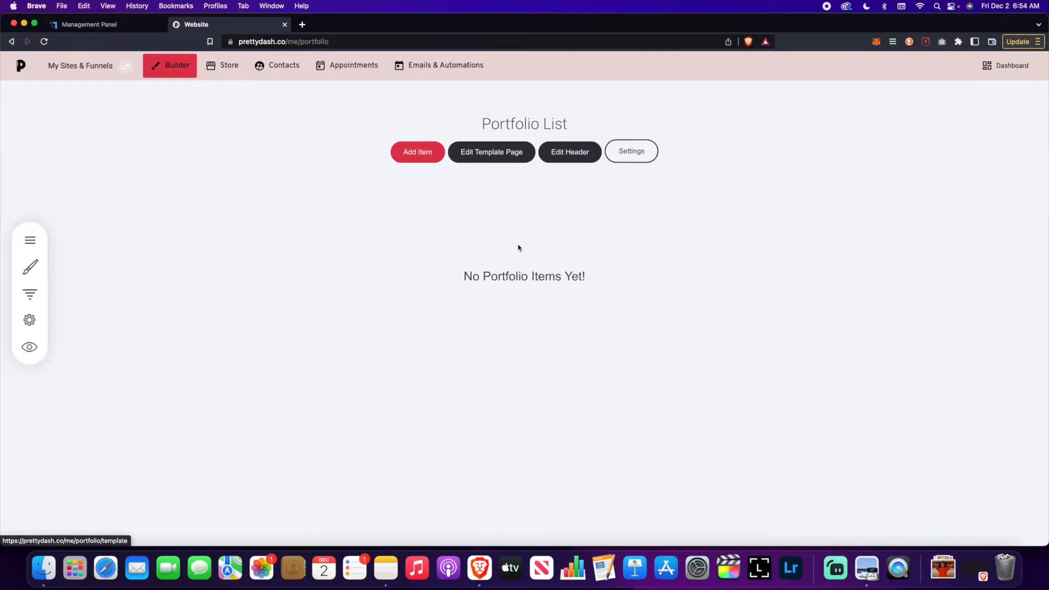
# Open the portfolio's template page and look over its layout and the library of ready-made blocks without adding one.
pyautogui.click(492, 155)
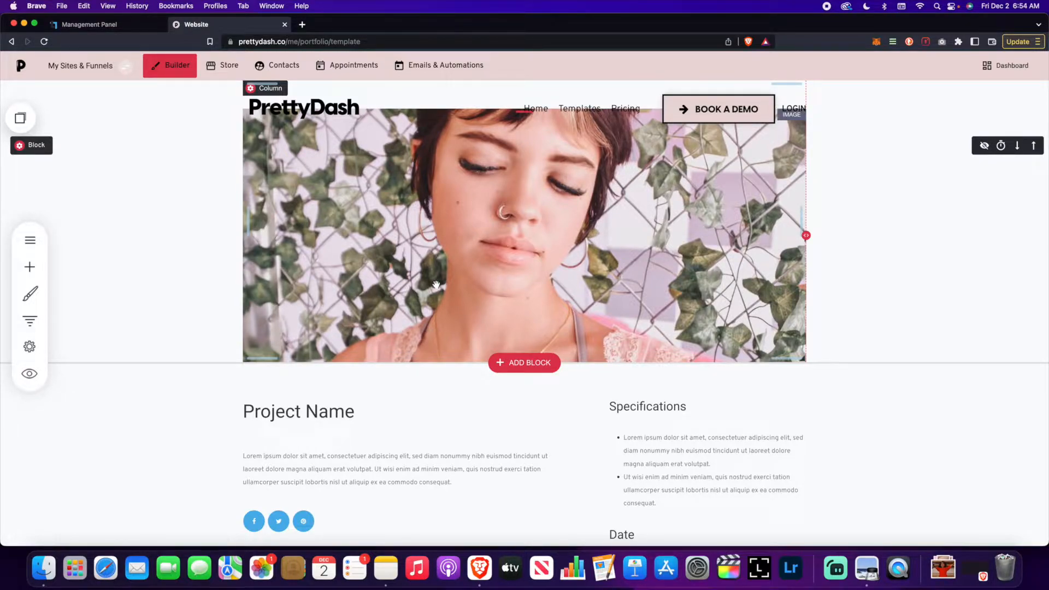
pyautogui.scroll(-5, 436, 285)
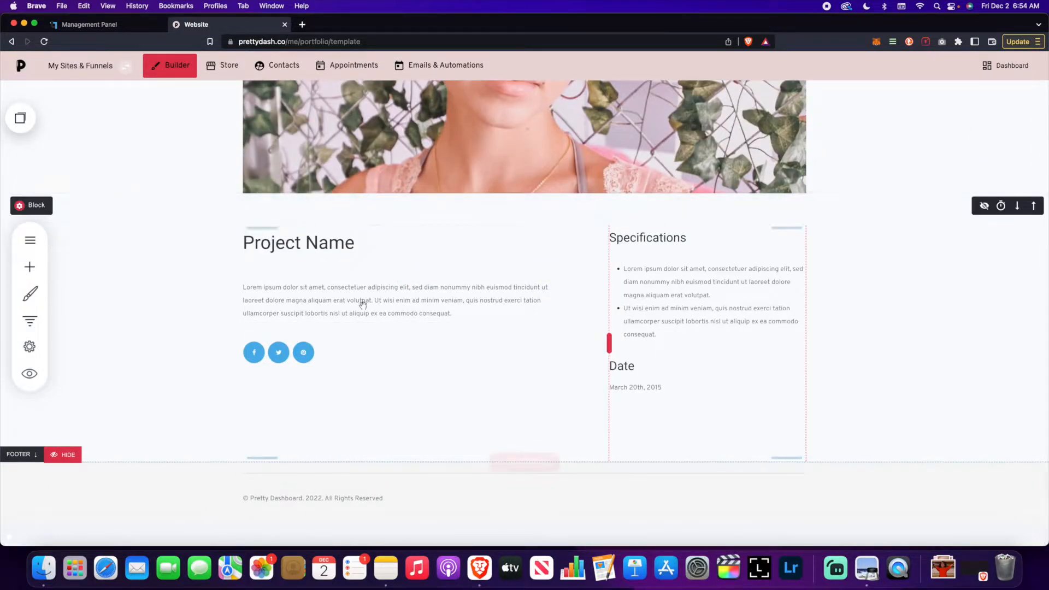
pyautogui.scroll(3, 451, 311)
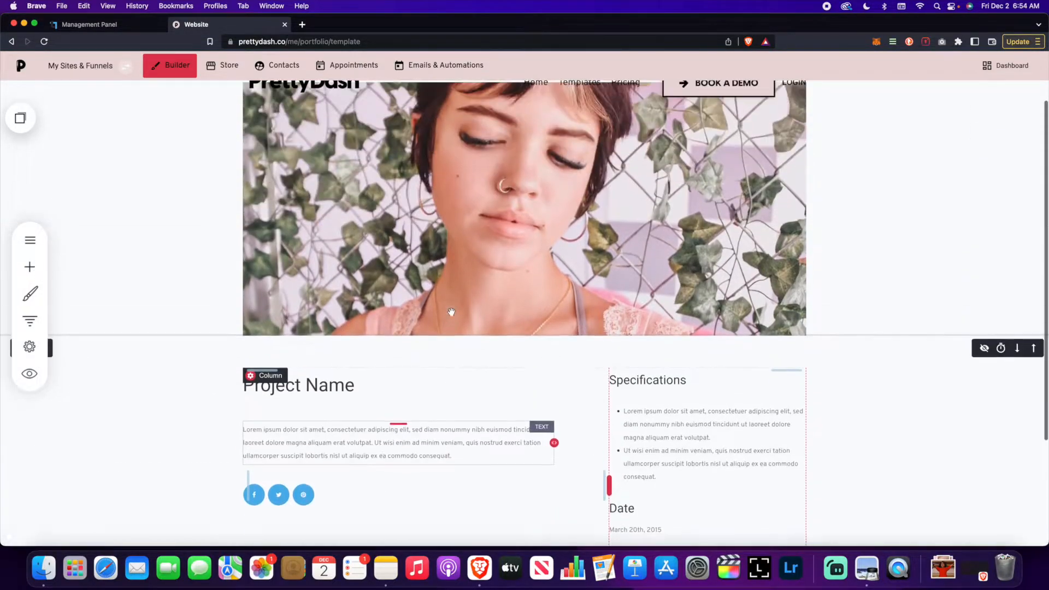
pyautogui.scroll(-2, 451, 312)
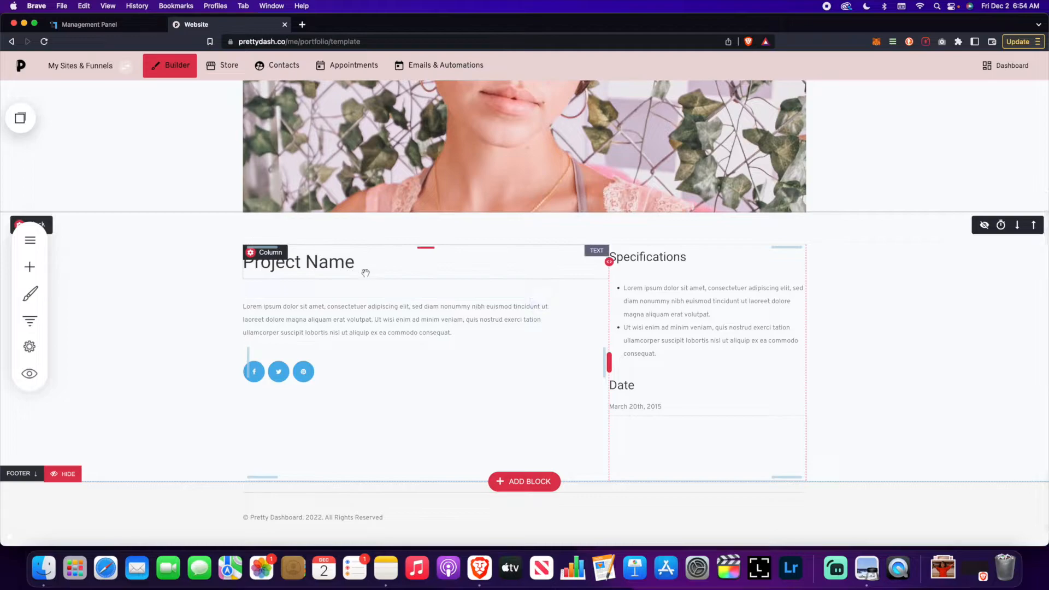
pyautogui.scroll(1, 394, 280)
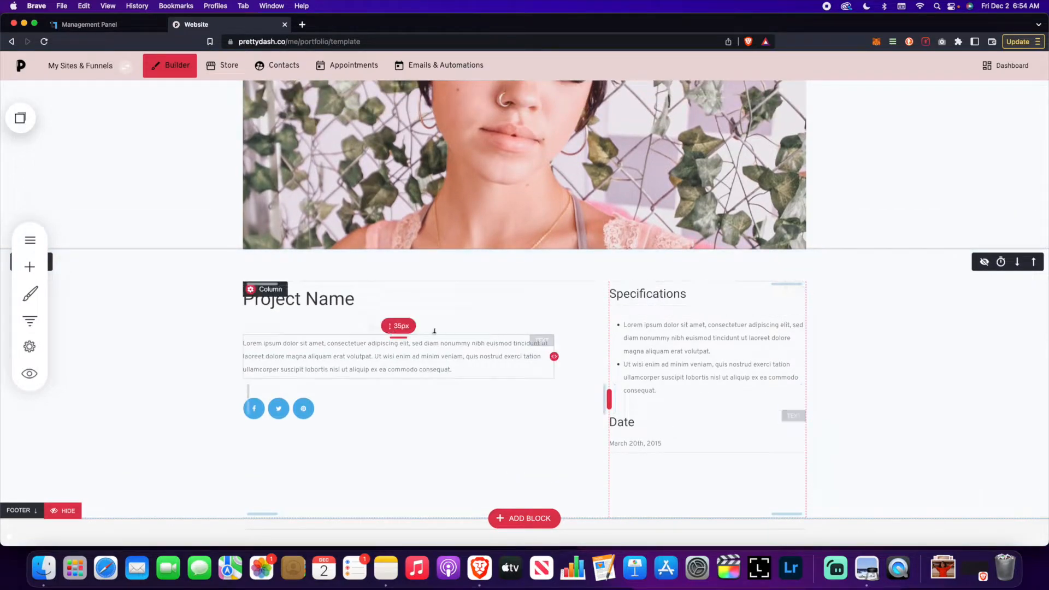
pyautogui.click(29, 266)
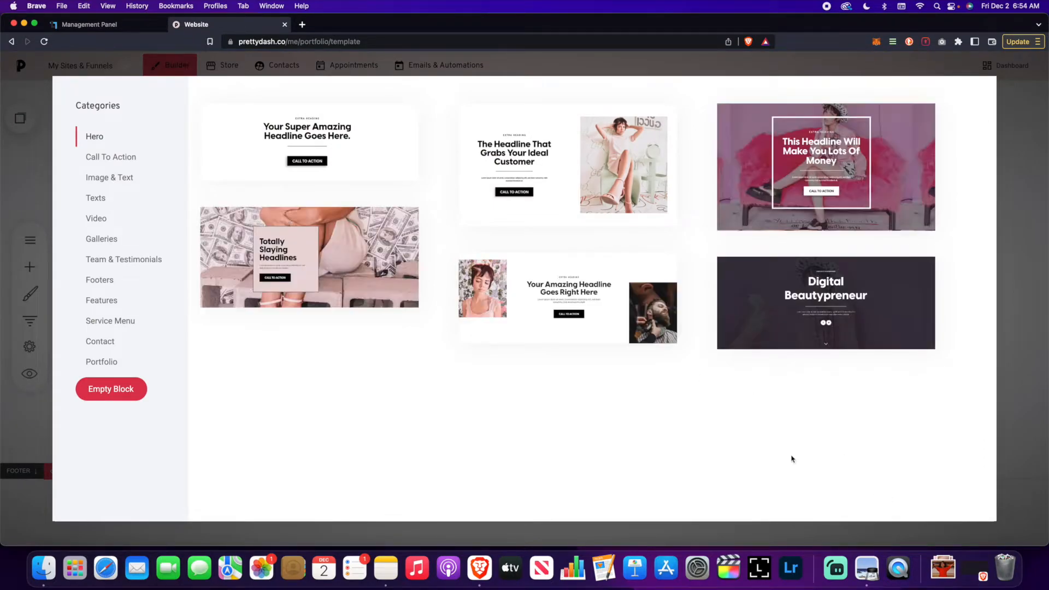
pyautogui.click(1014, 317)
# Examine the template page's main image, project name and description, social links, specifications and date sections.
pyautogui.scroll(3, 644, 316)
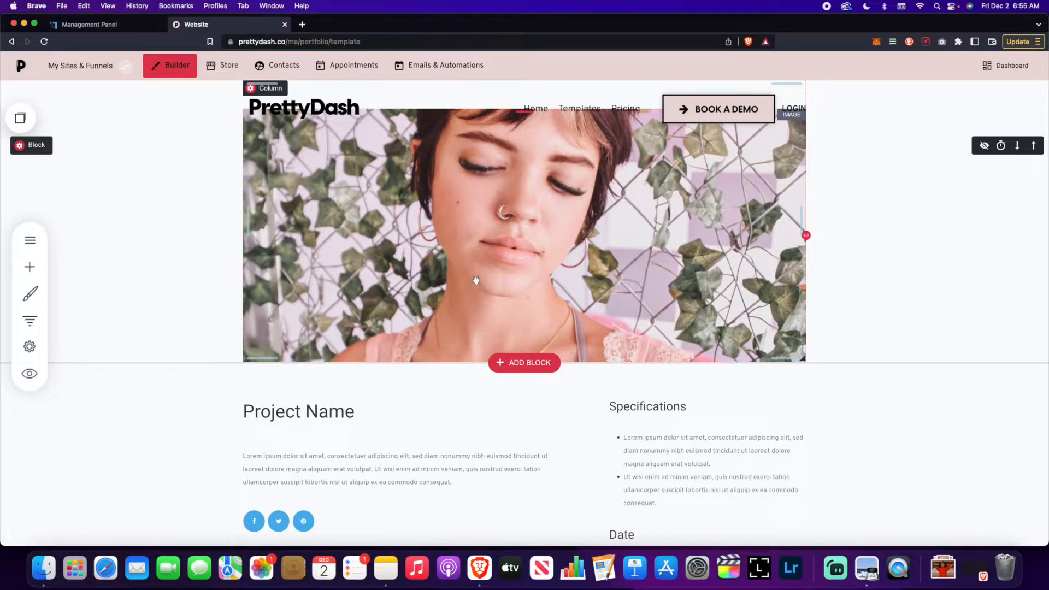
pyautogui.scroll(-1, 480, 230)
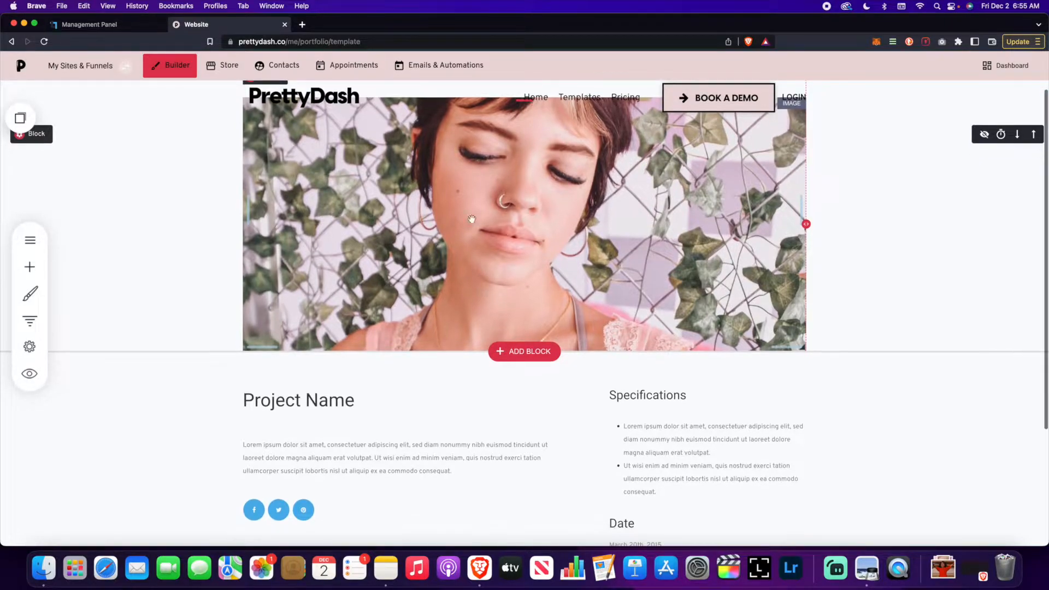
pyautogui.scroll(1, 421, 229)
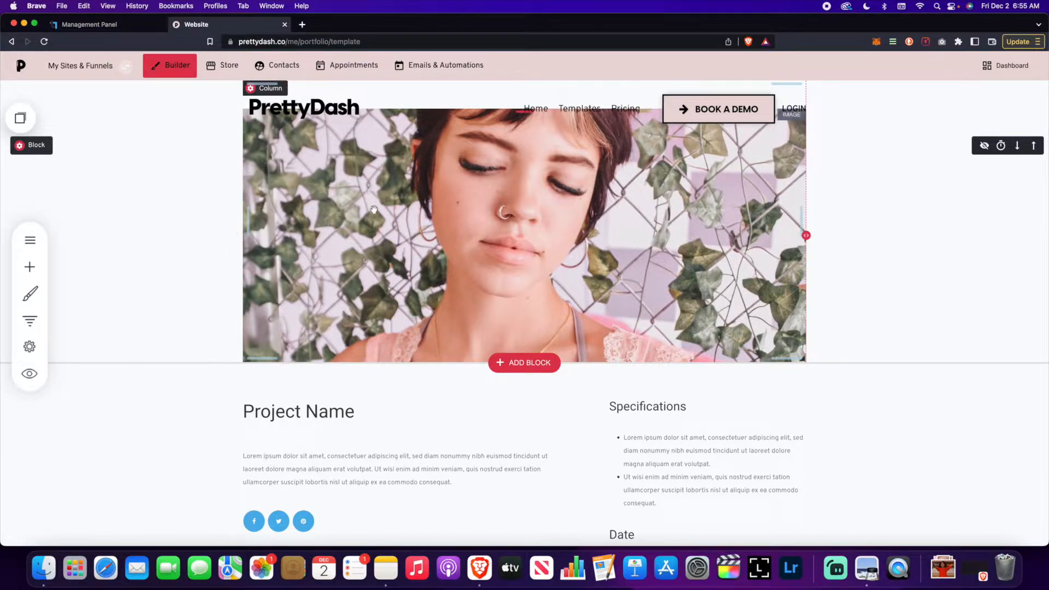
pyautogui.scroll(-2, 418, 309)
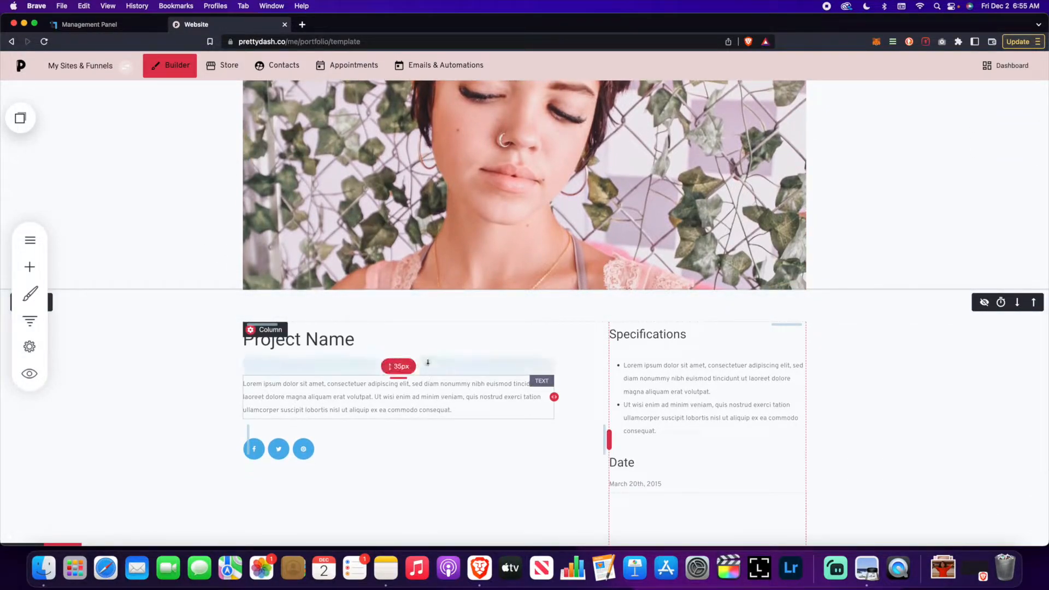
pyautogui.scroll(-1, 431, 340)
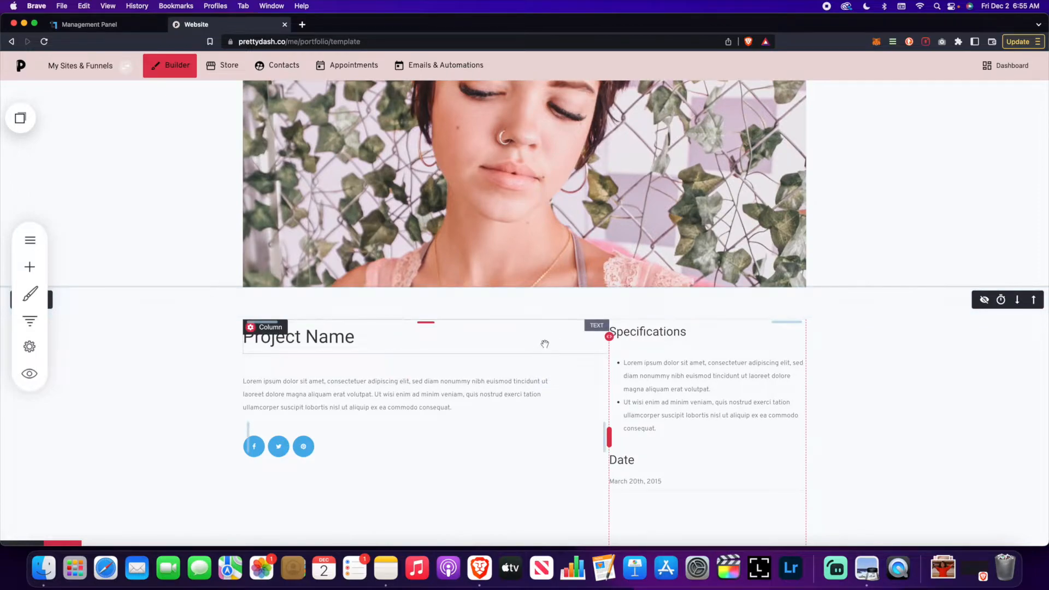
pyautogui.scroll(-3, 545, 344)
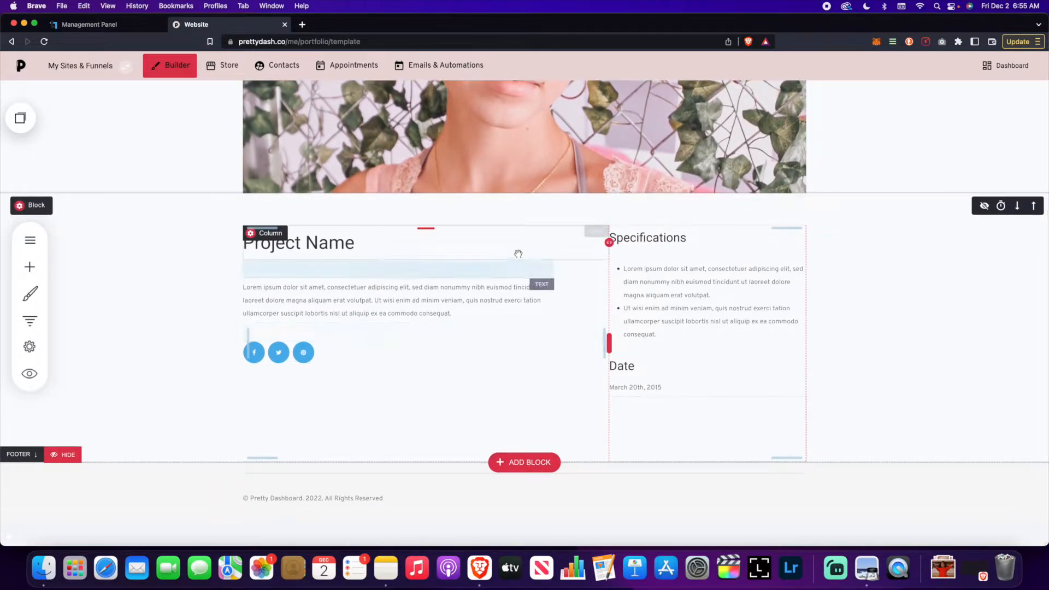
pyautogui.scroll(2, 508, 249)
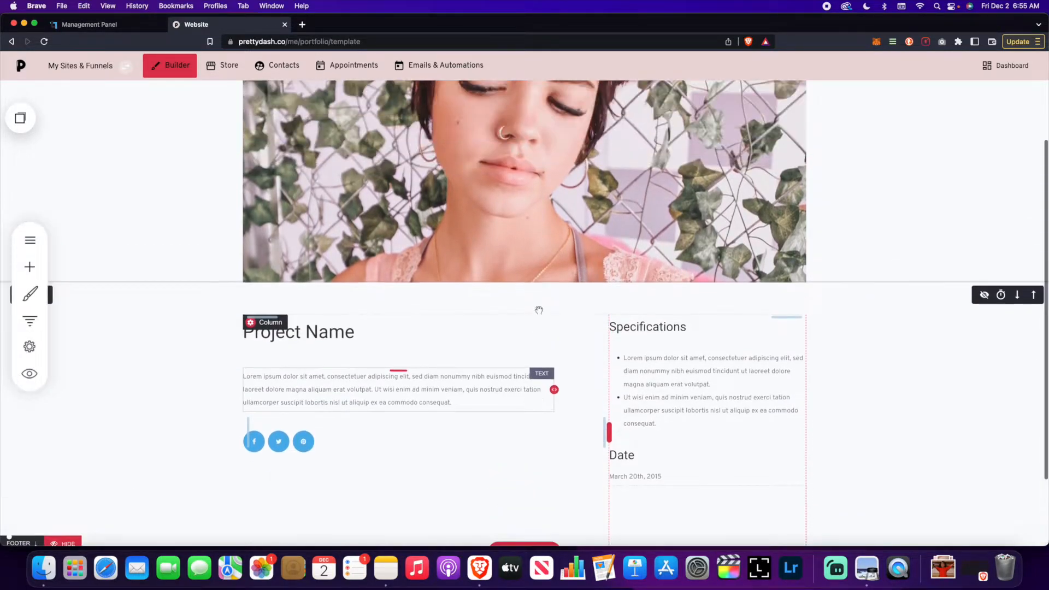
pyautogui.scroll(2, 511, 331)
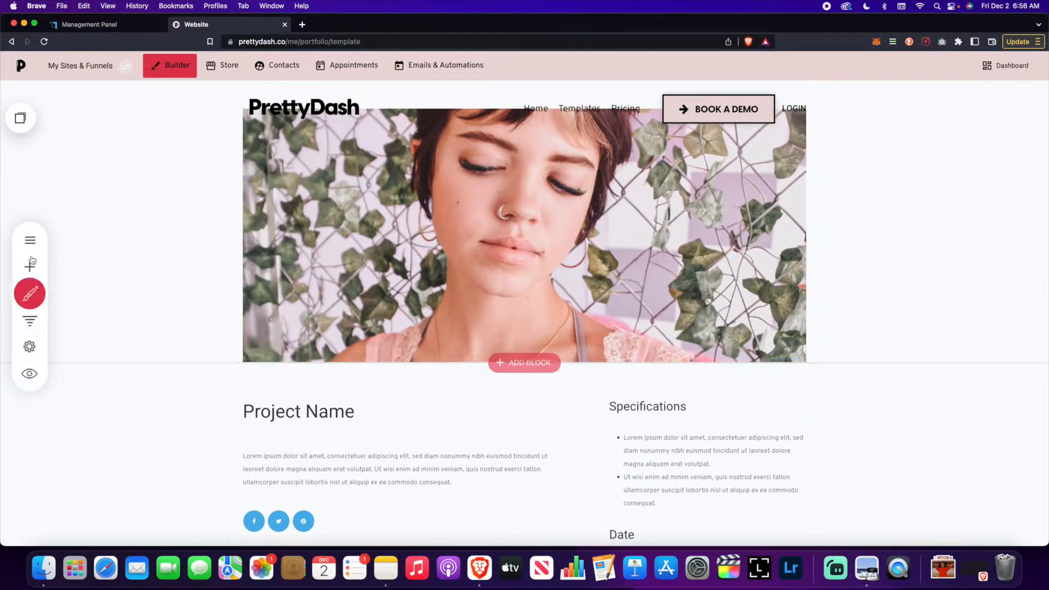
# Return to the portfolio list and start a new portfolio item titled Test Image, leaving its description empty.
pyautogui.click(30, 240)
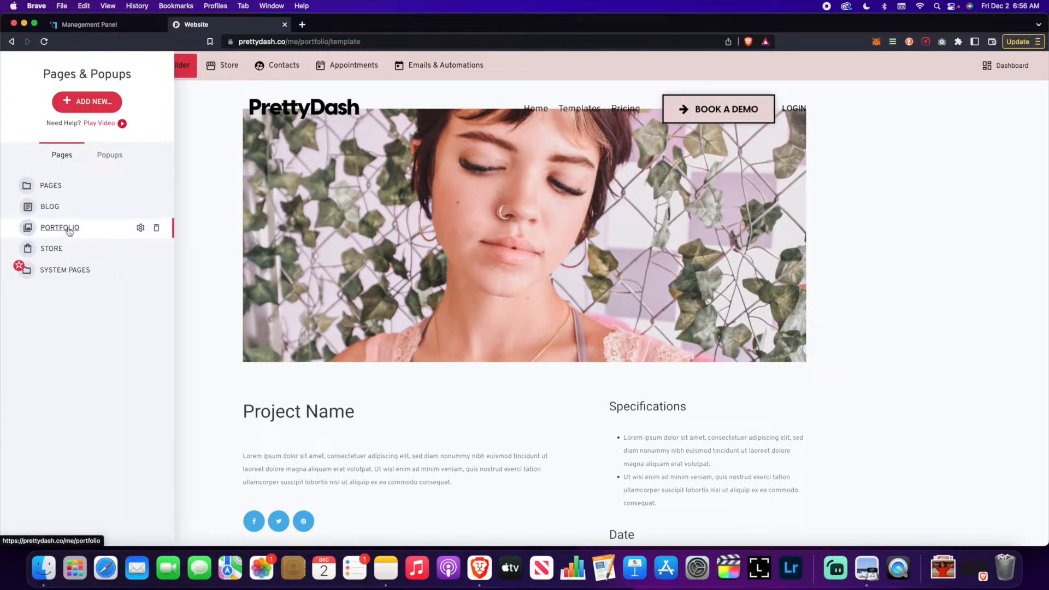
pyautogui.click(69, 231)
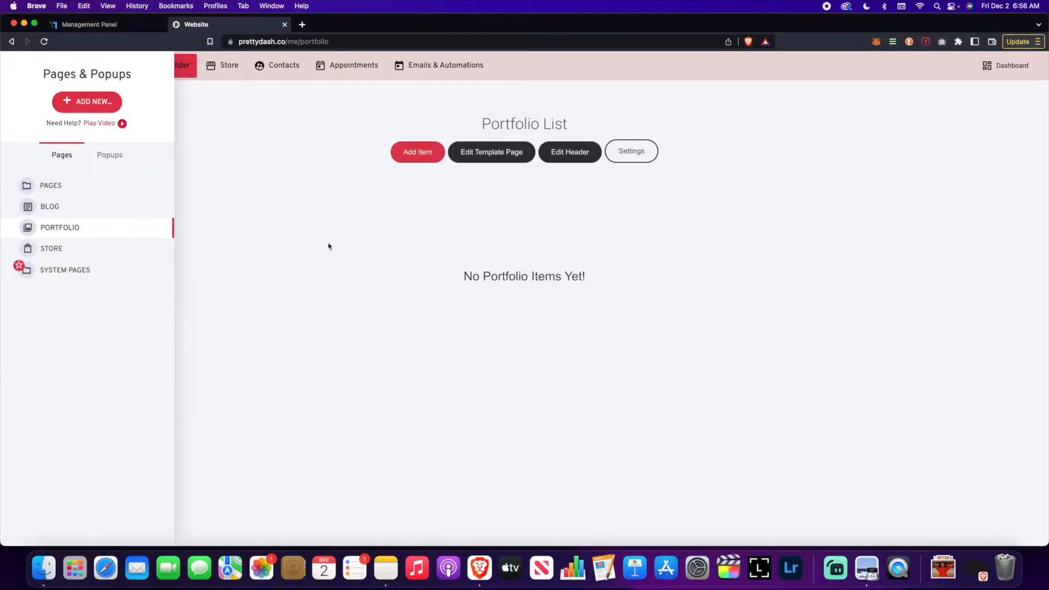
pyautogui.click(427, 154)
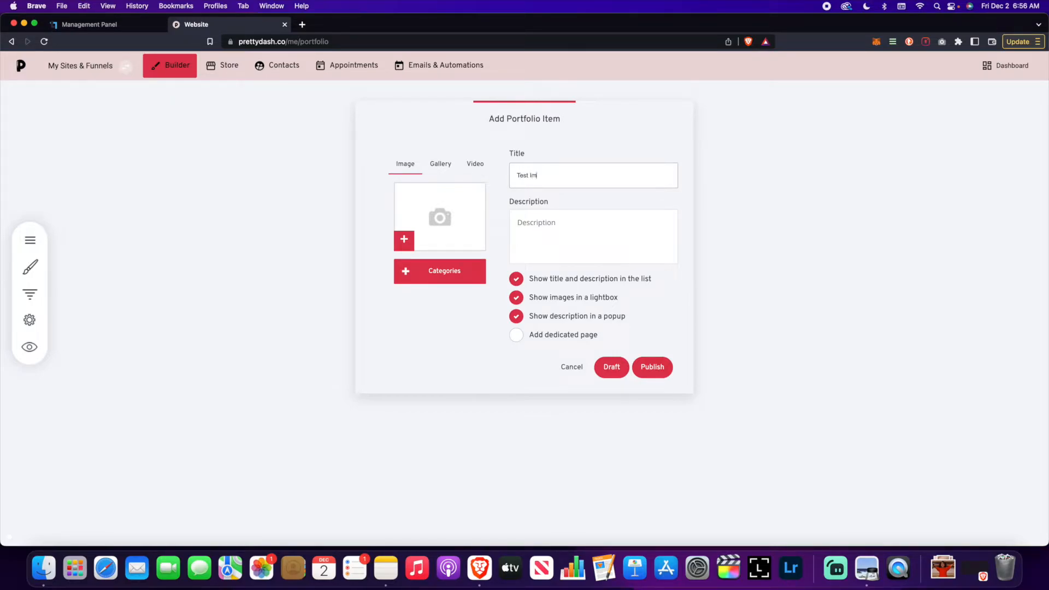
pyautogui.click(574, 230)
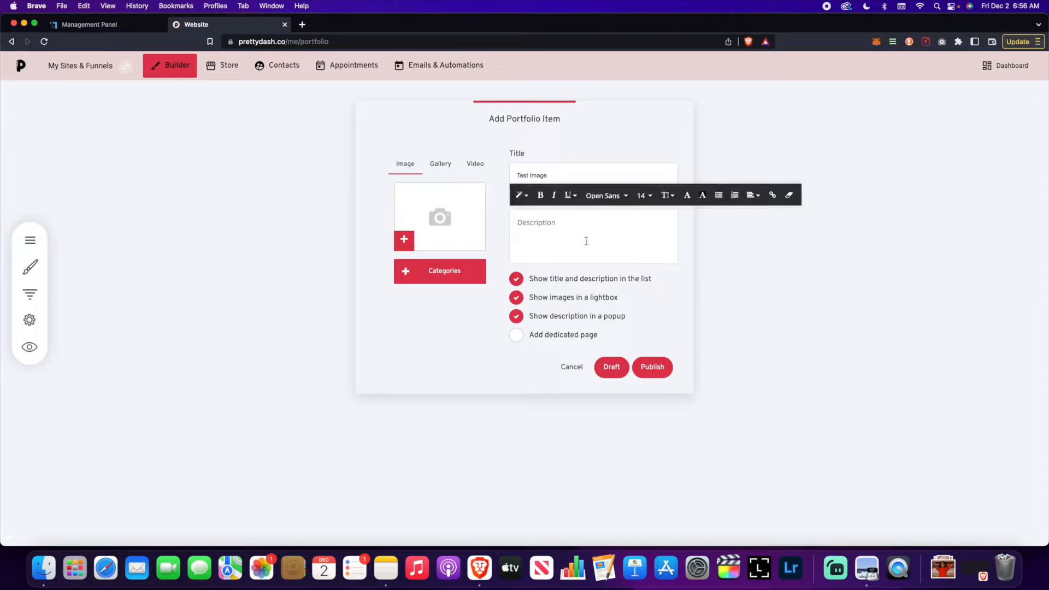
pyautogui.moveTo(548, 118); pyautogui.dragTo(699, 115)
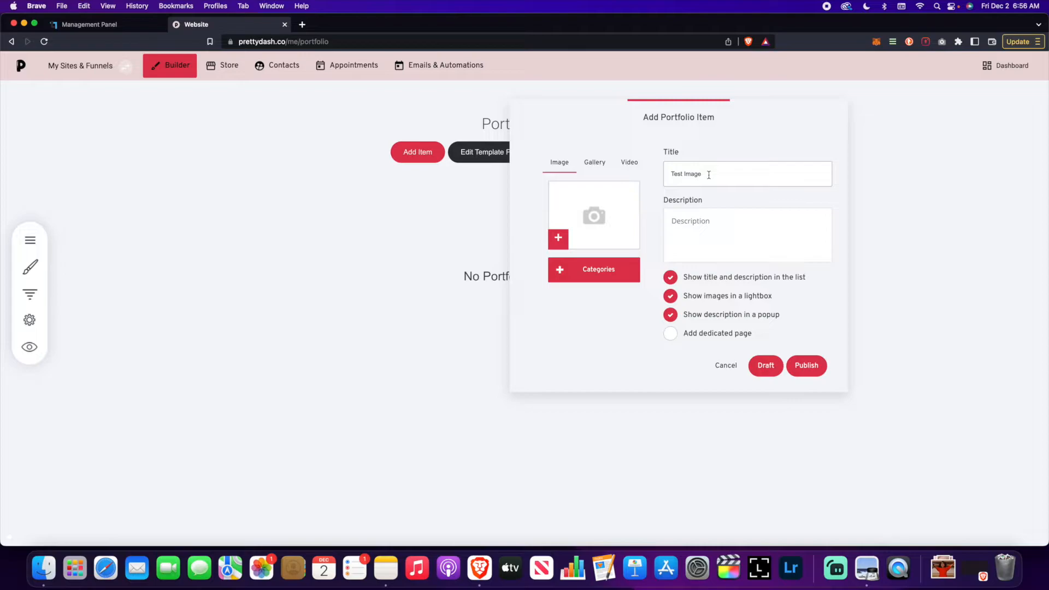
pyautogui.click(725, 227)
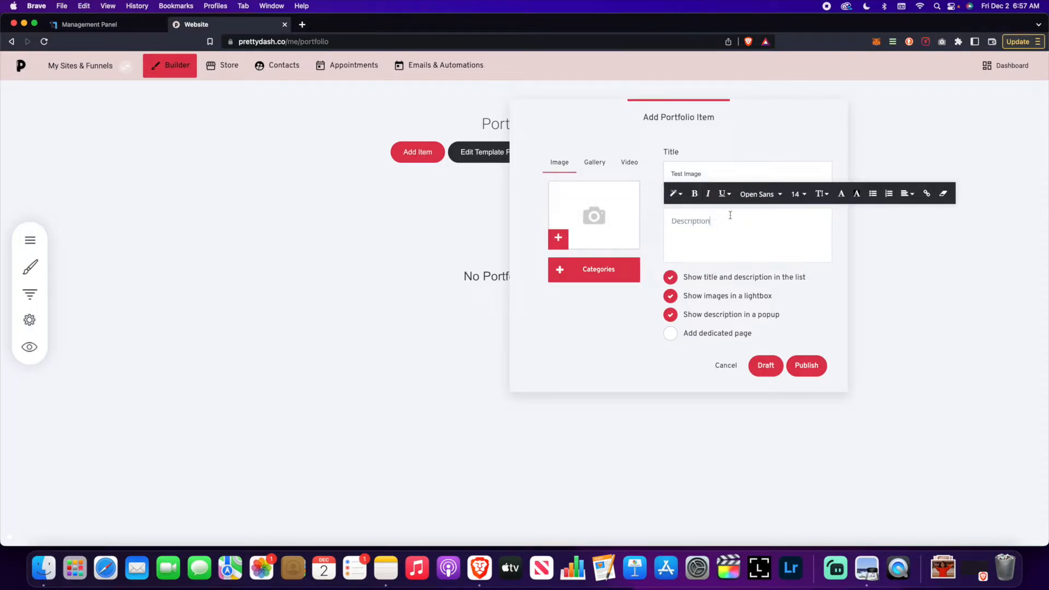
# Turn off the item's title and description in the list and its description popup, add a dedicated page, and confirm that page's settings.
pyautogui.click(671, 281)
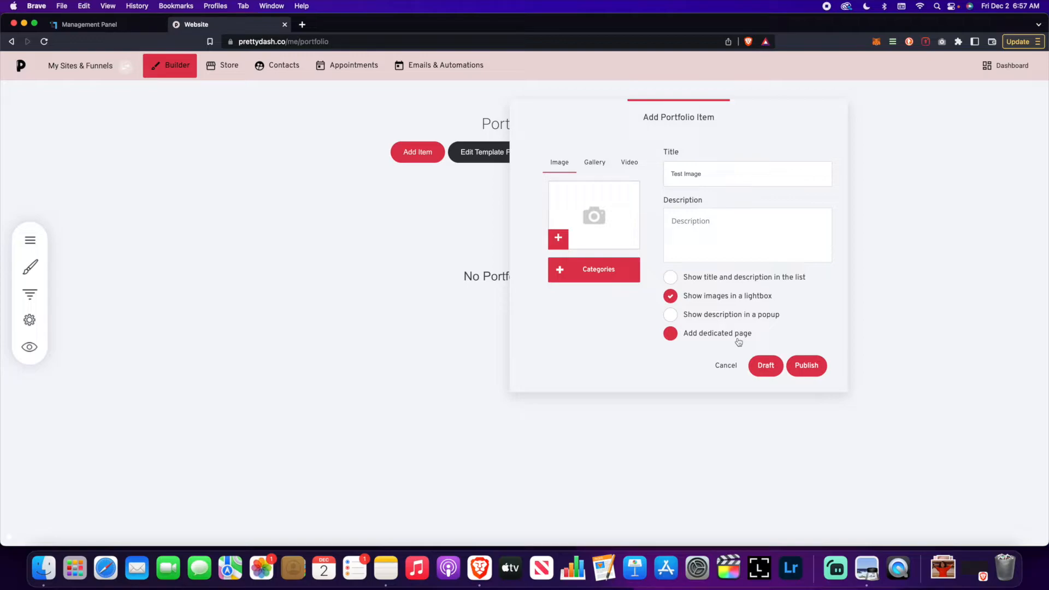
pyautogui.click(703, 339)
pyautogui.click(596, 295)
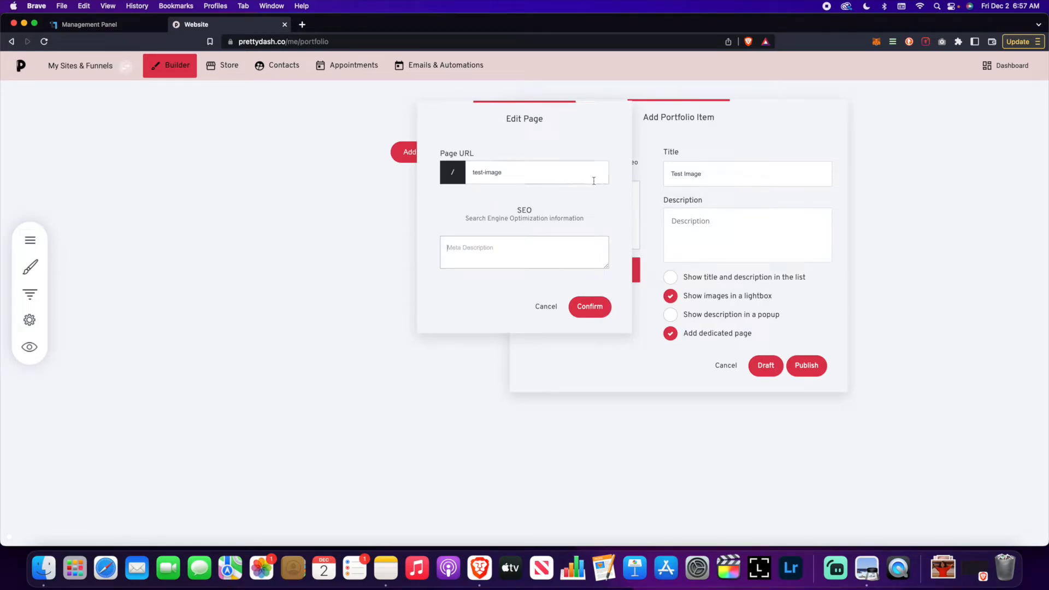
pyautogui.click(587, 306)
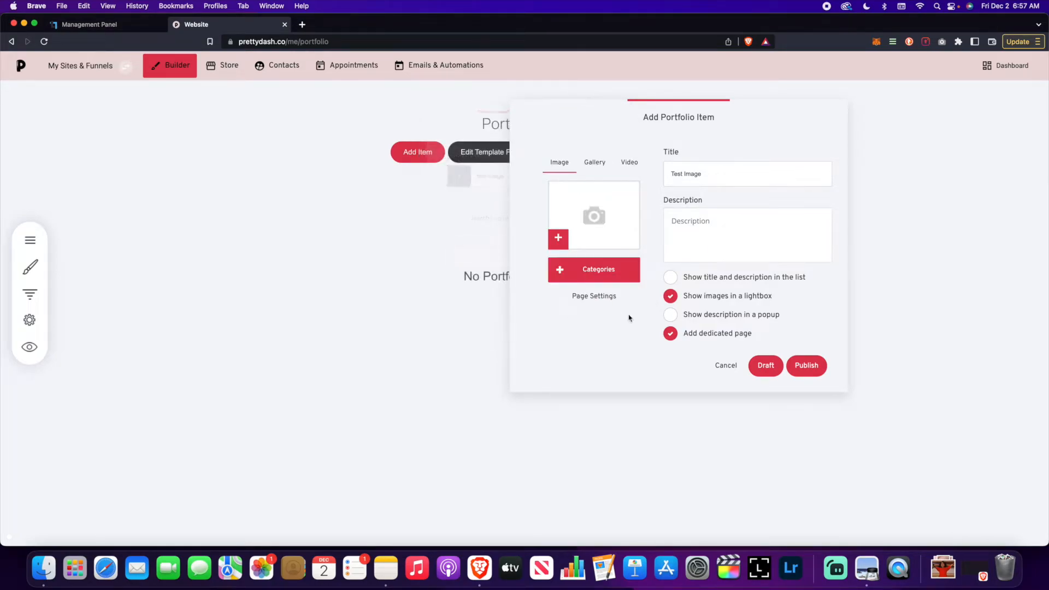
# Set the portfolio item's image to the file manager photo of the person in a black outfit and hat.
pyautogui.click(603, 225)
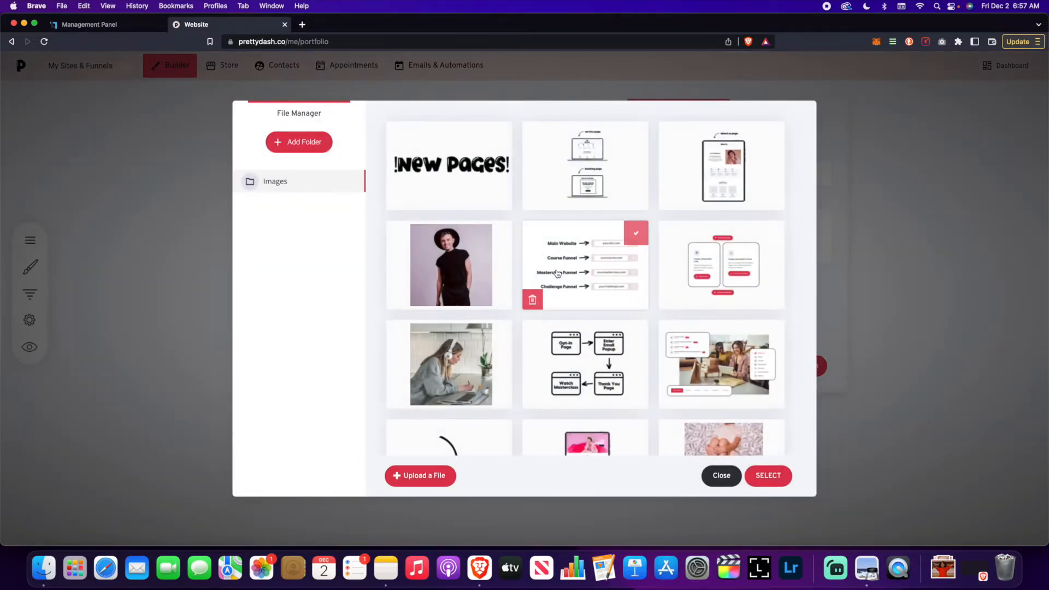
pyautogui.scroll(-2, 461, 206)
pyautogui.click(462, 206)
pyautogui.click(768, 475)
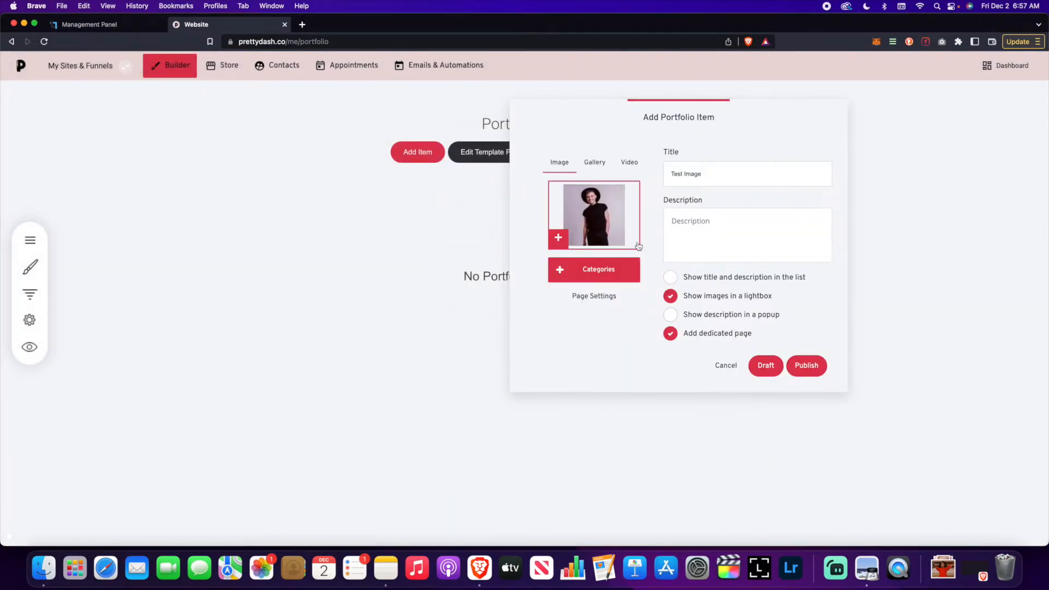
# Create a category named Test category, assign it to the Test Image item, and publish the item.
pyautogui.click(568, 273)
pyautogui.moveTo(543, 108); pyautogui.dragTo(325, 117)
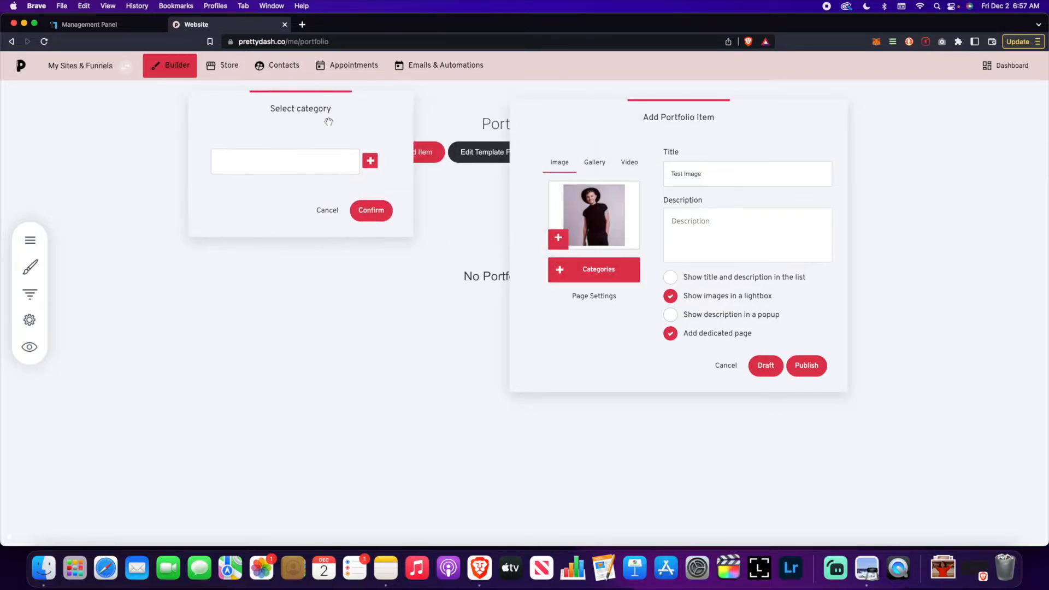
pyautogui.click(335, 158)
pyautogui.write('T')
pyautogui.click(373, 162)
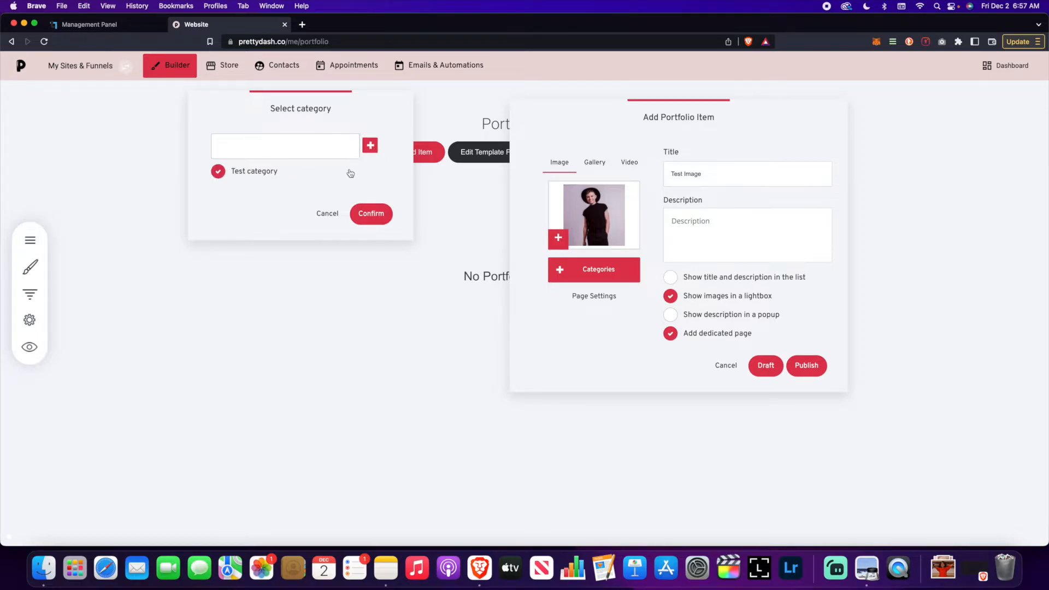
pyautogui.click(379, 213)
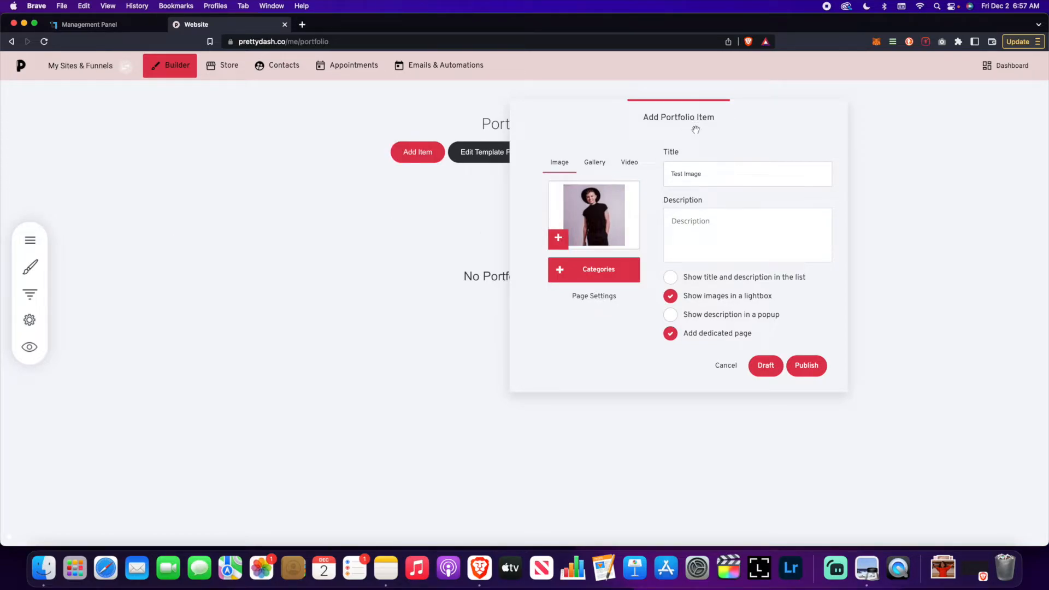
pyautogui.click(806, 365)
# Start another portfolio item and set its image to the file manager photo of the woman against the ivy-covered fence.
pyautogui.click(418, 152)
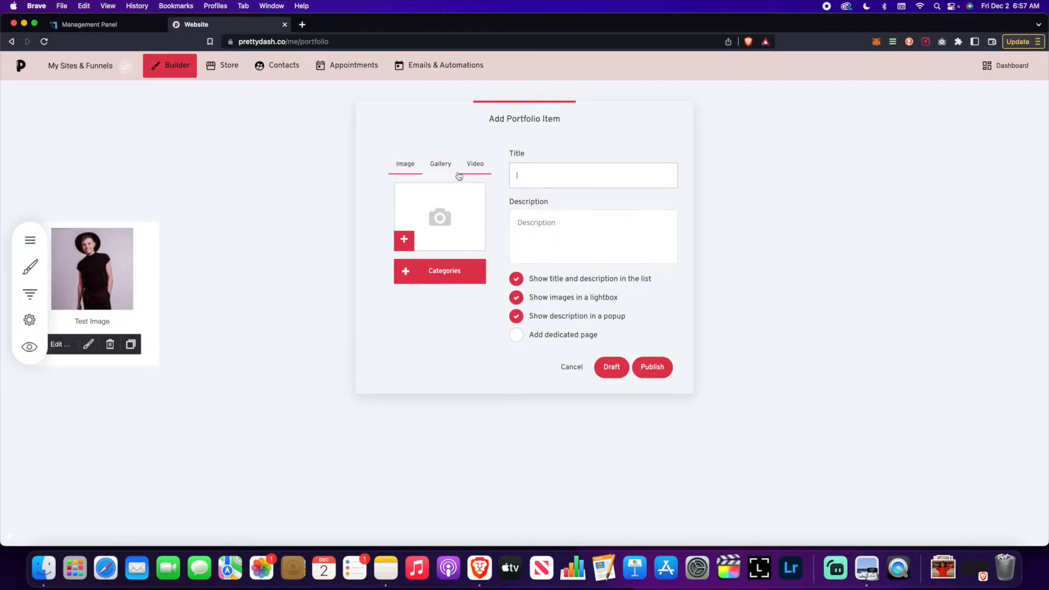
pyautogui.click(459, 215)
pyautogui.scroll(-5, 565, 277)
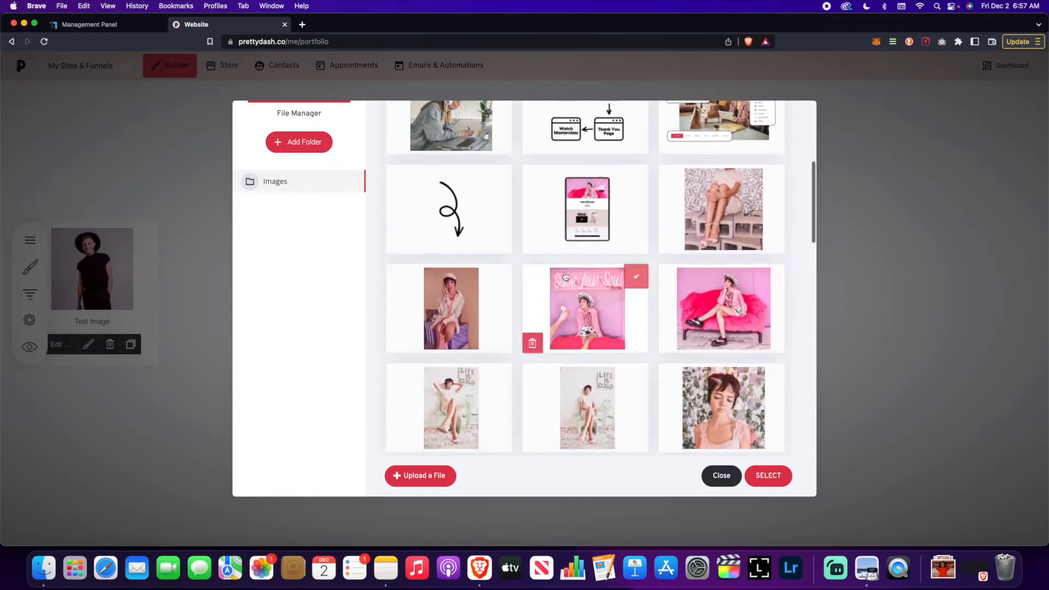
pyautogui.scroll(-2, 662, 319)
pyautogui.click(664, 316)
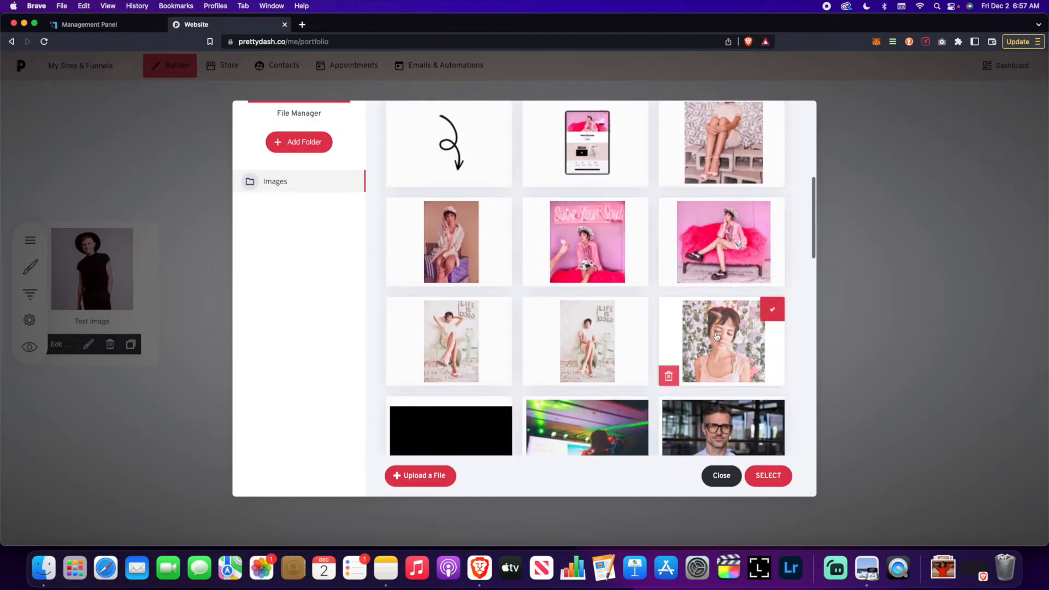
pyautogui.click(779, 479)
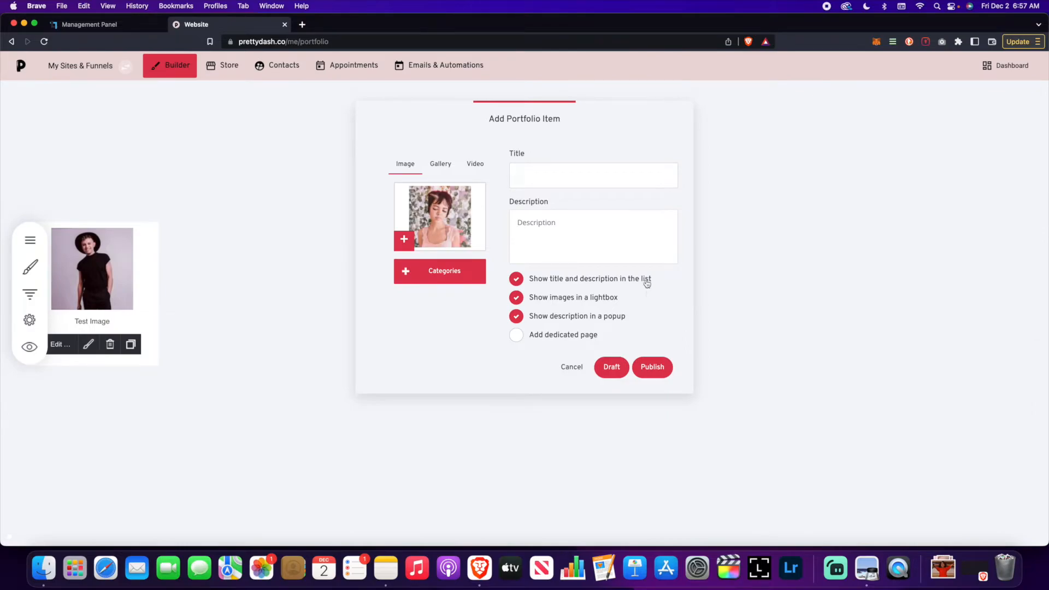
# Create a category named Test category 2 and assign it to the new portfolio item.
pyautogui.click(426, 273)
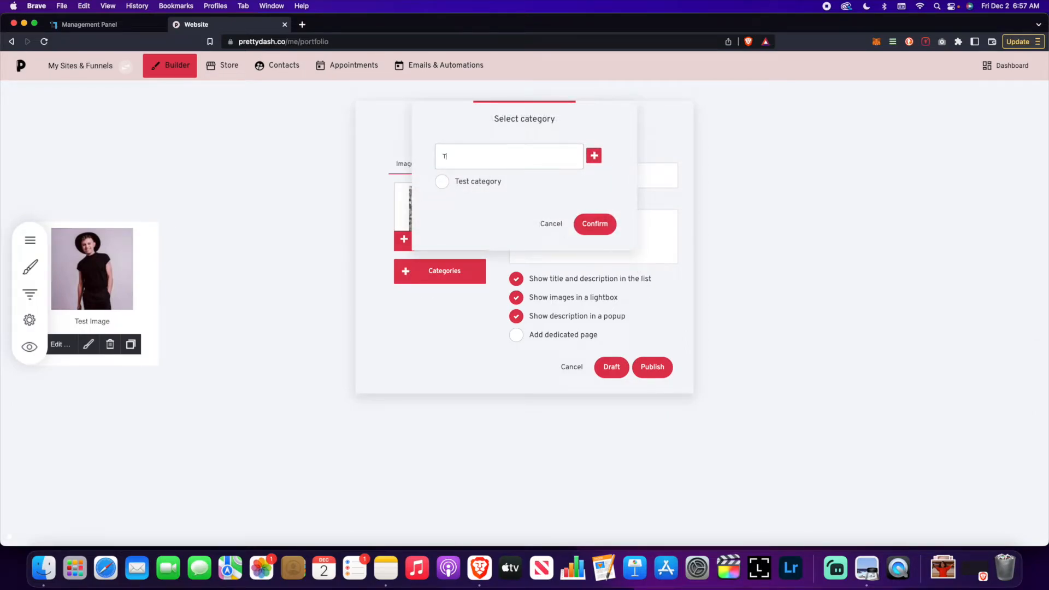
pyautogui.write('Test cateogr')
pyautogui.click(595, 156)
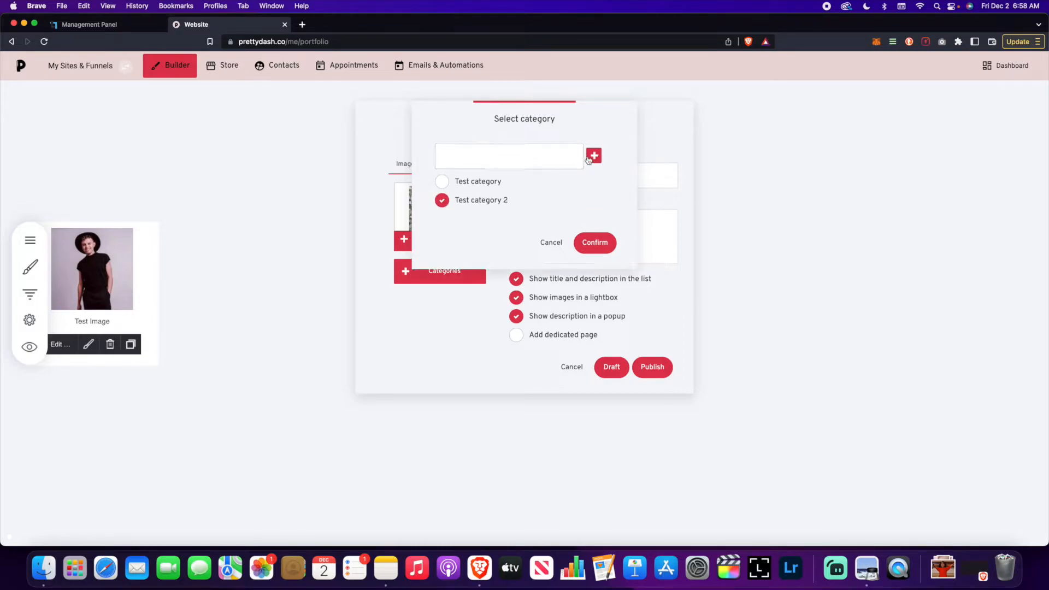
pyautogui.click(598, 242)
# Turn off the item's title and description in the list and its description popup, title it Test Image 2, and publish it.
pyautogui.click(516, 279)
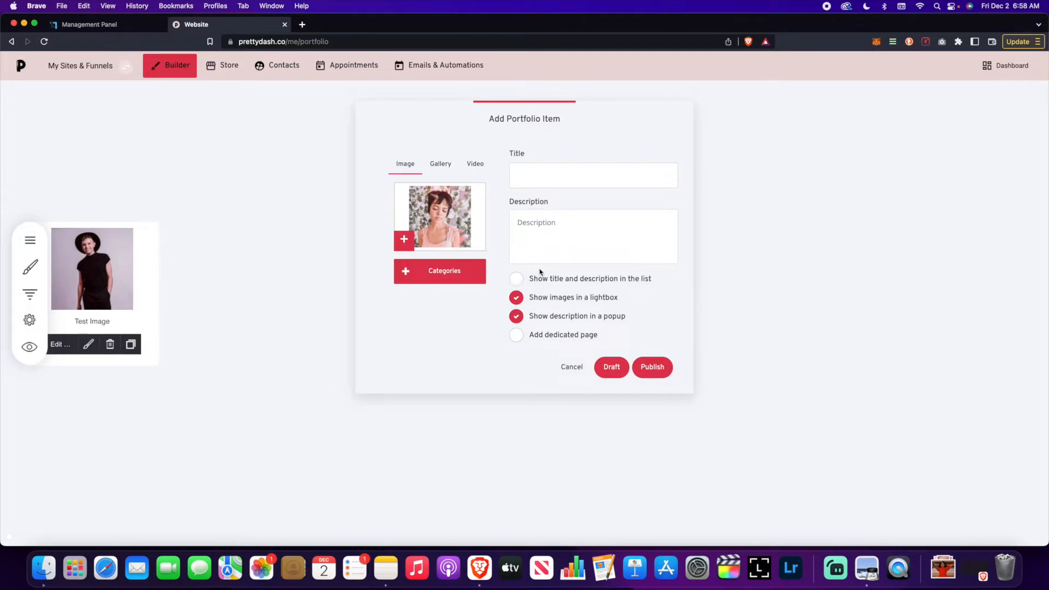
pyautogui.click(516, 316)
pyautogui.click(566, 172)
pyautogui.write('Test Image 2')
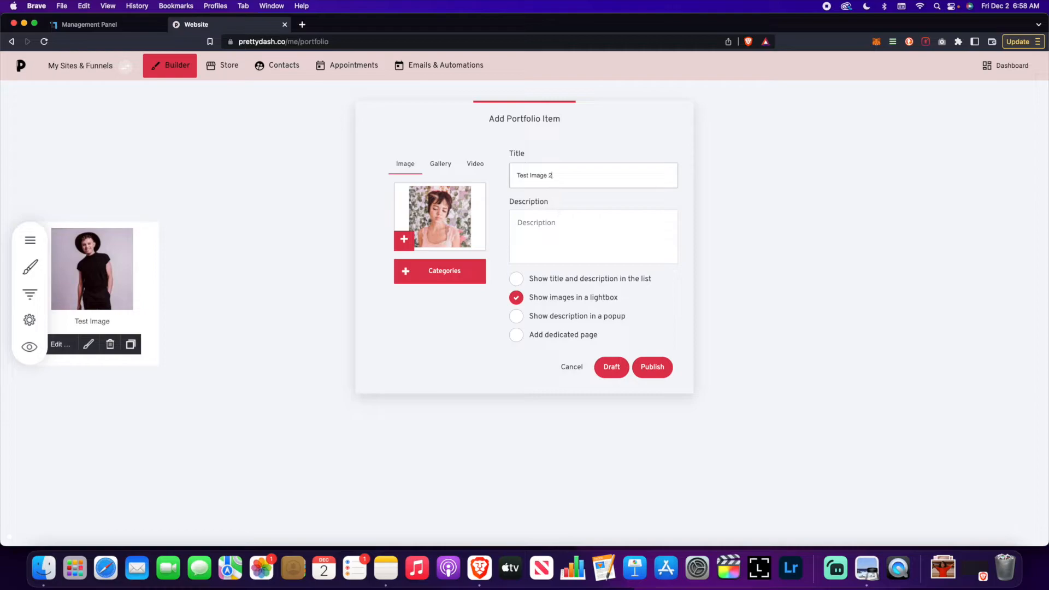
pyautogui.click(652, 367)
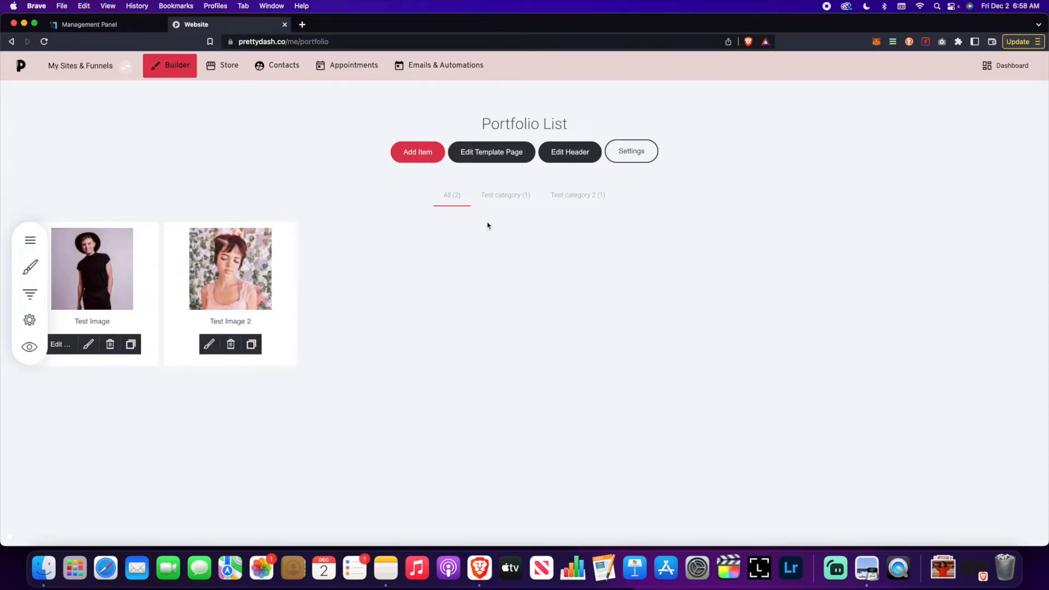
# Preview the Lookbook portfolio page and check its filtering by Test category, Test category 2 and All.
pyautogui.click(27, 348)
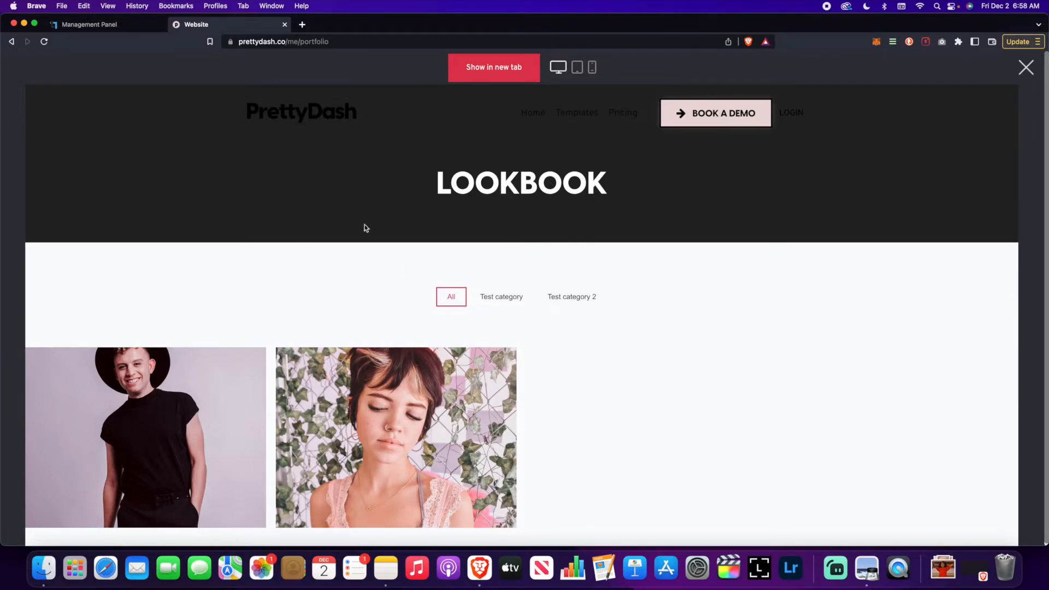
pyautogui.scroll(-3, 381, 252)
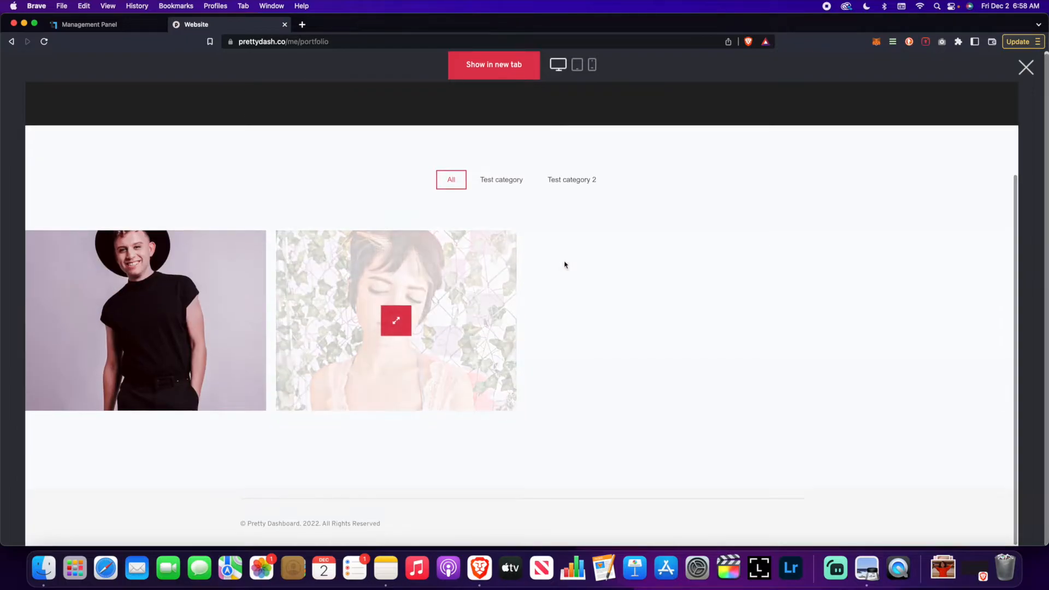
pyautogui.scroll(3, 699, 302)
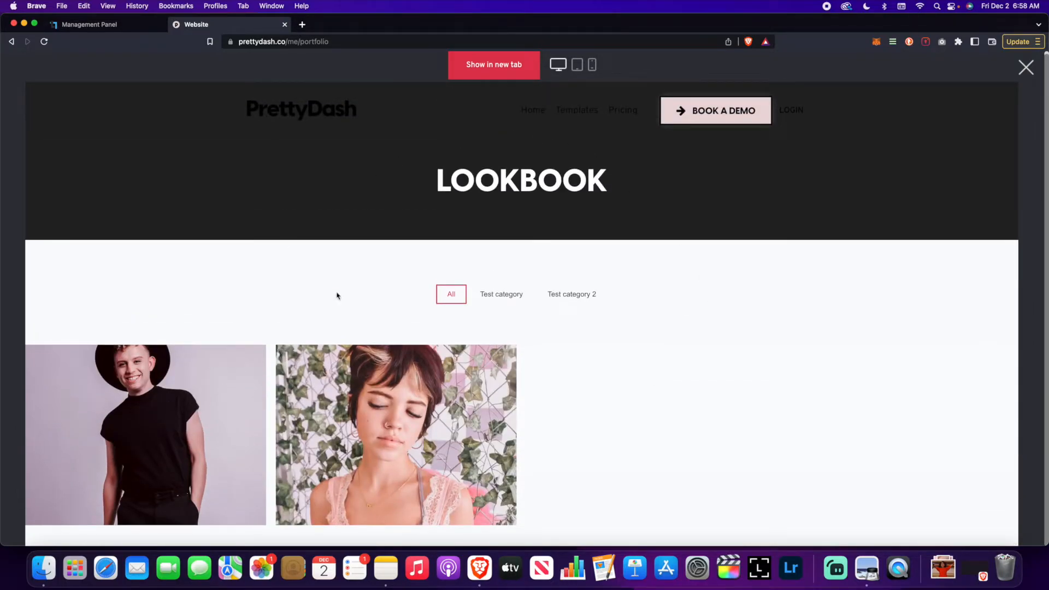
pyautogui.scroll(-2, 601, 358)
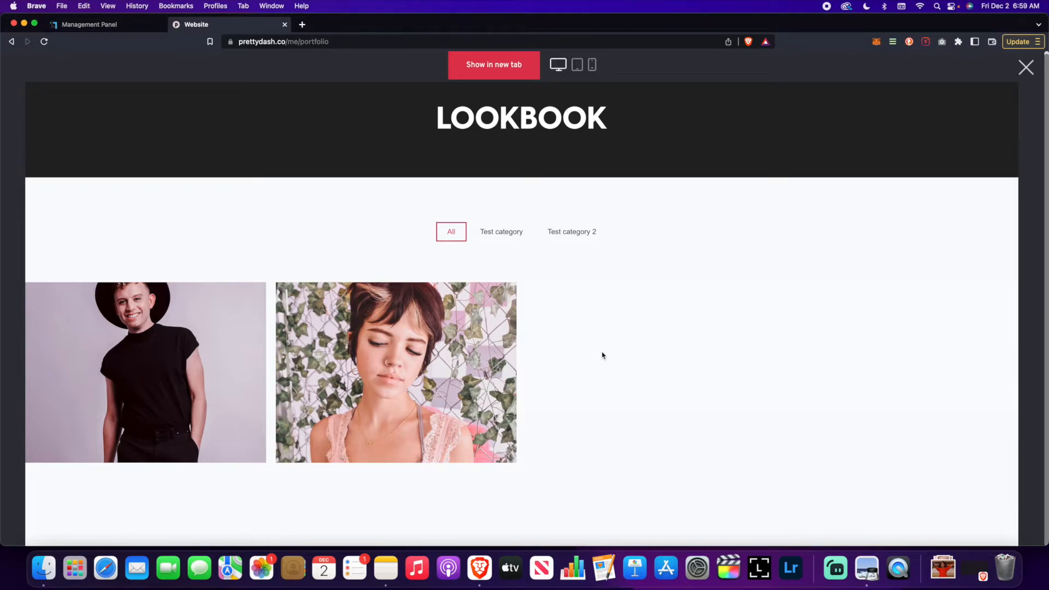
pyautogui.click(501, 235)
pyautogui.click(571, 234)
pyautogui.click(509, 234)
pyautogui.click(568, 232)
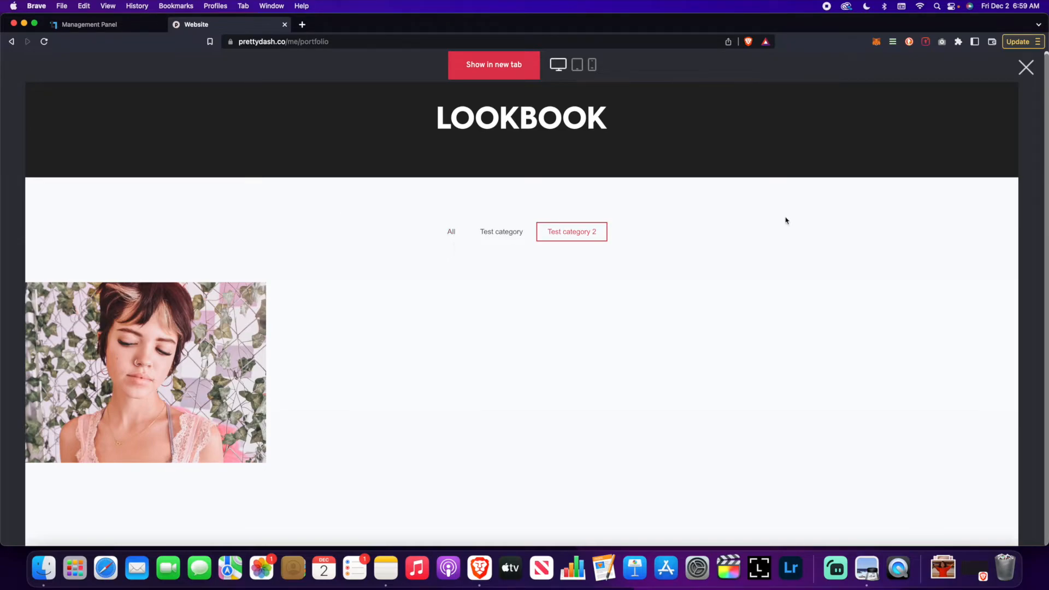
pyautogui.click(451, 232)
# View the second portfolio image in its lightbox, and return from the preview to the portfolio list.
pyautogui.click(410, 373)
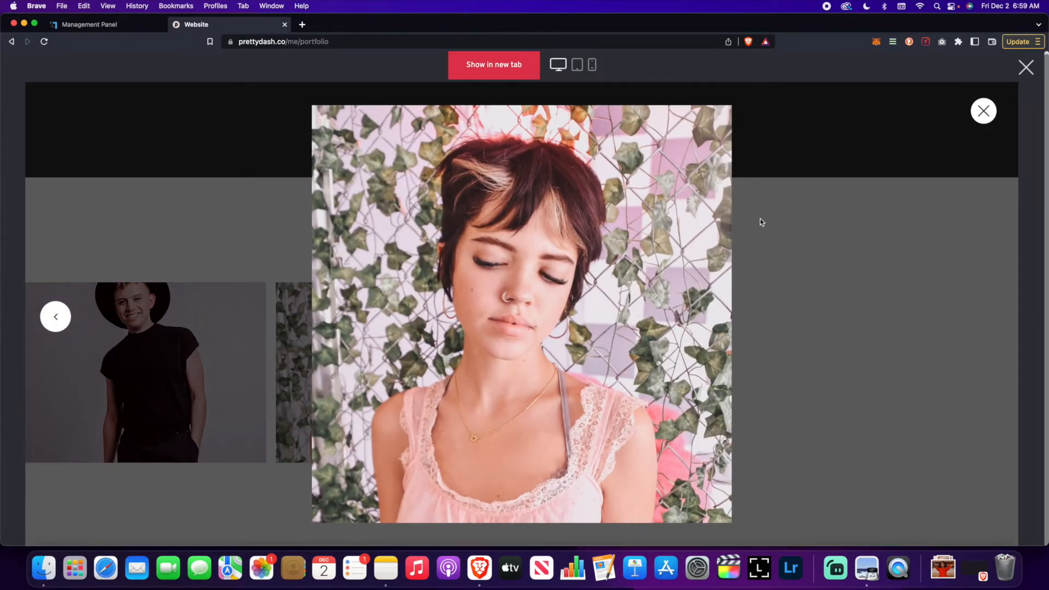
pyautogui.click(838, 234)
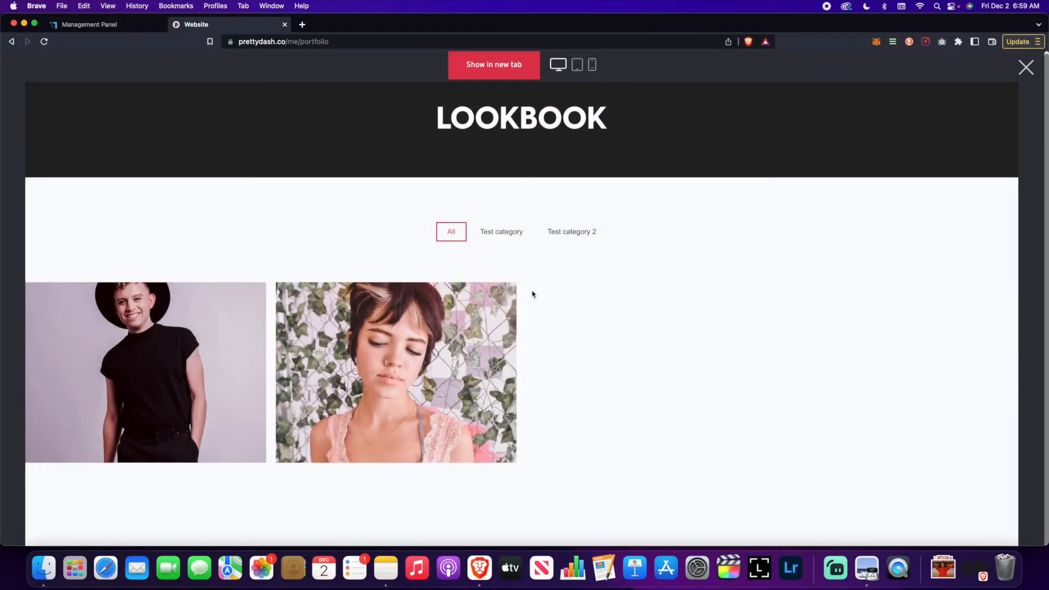
pyautogui.moveTo(440, 319)
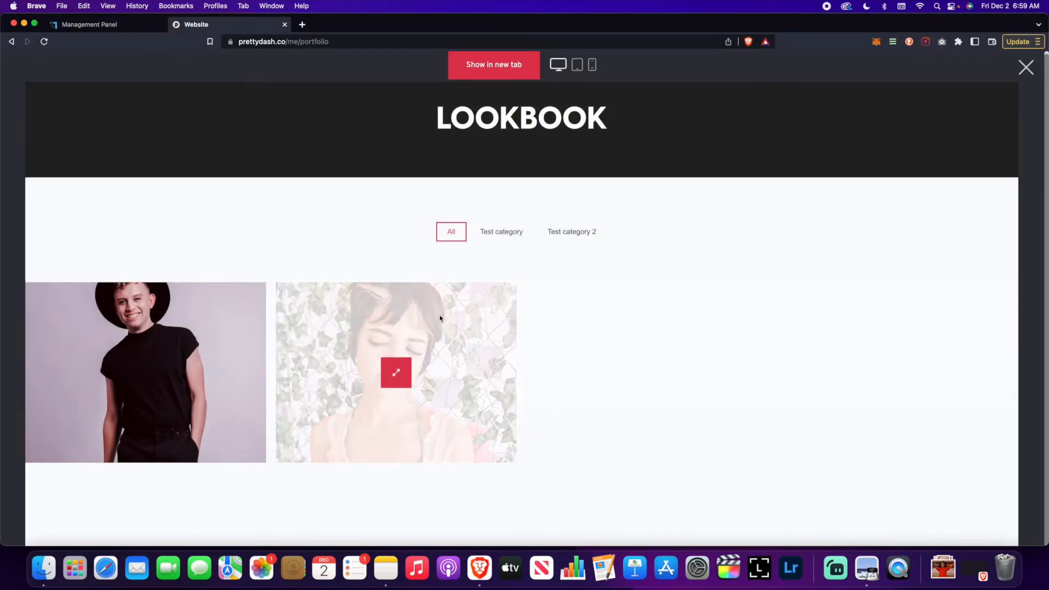
pyautogui.click(409, 362)
pyautogui.click(813, 248)
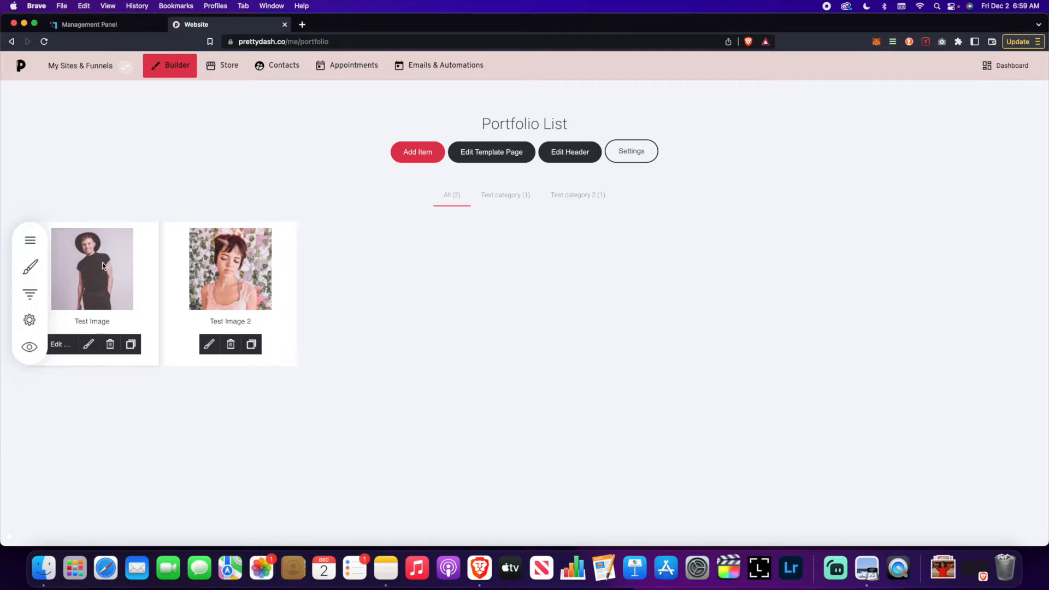
# Open the Test Image item's dedicated page and replace its main image with the photo of the person in a black outfit and hat.
pyautogui.click(61, 348)
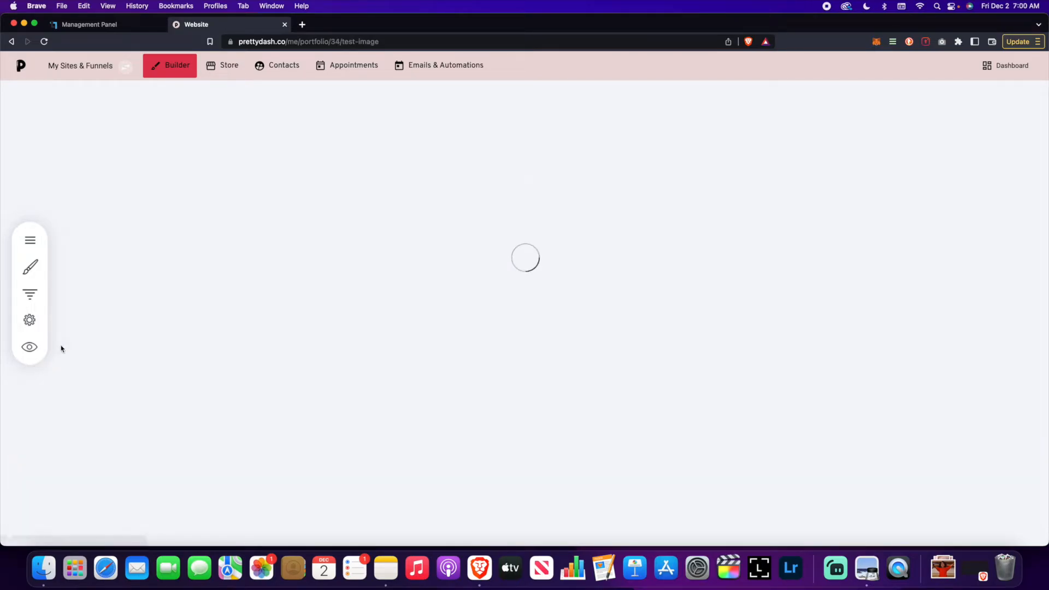
pyautogui.scroll(-5, 572, 224)
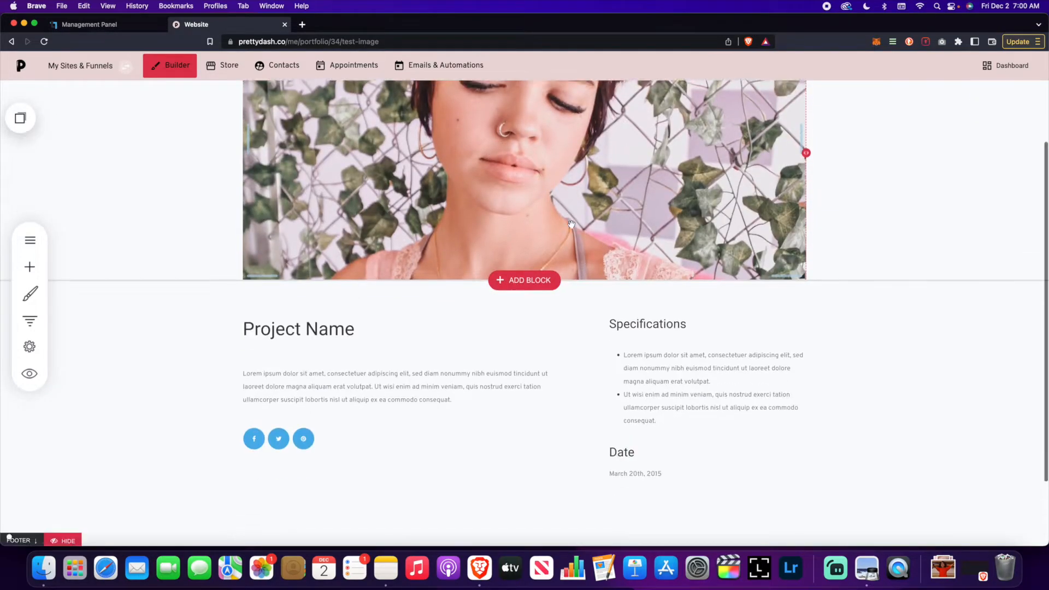
pyautogui.scroll(5, 572, 224)
pyautogui.click(366, 205)
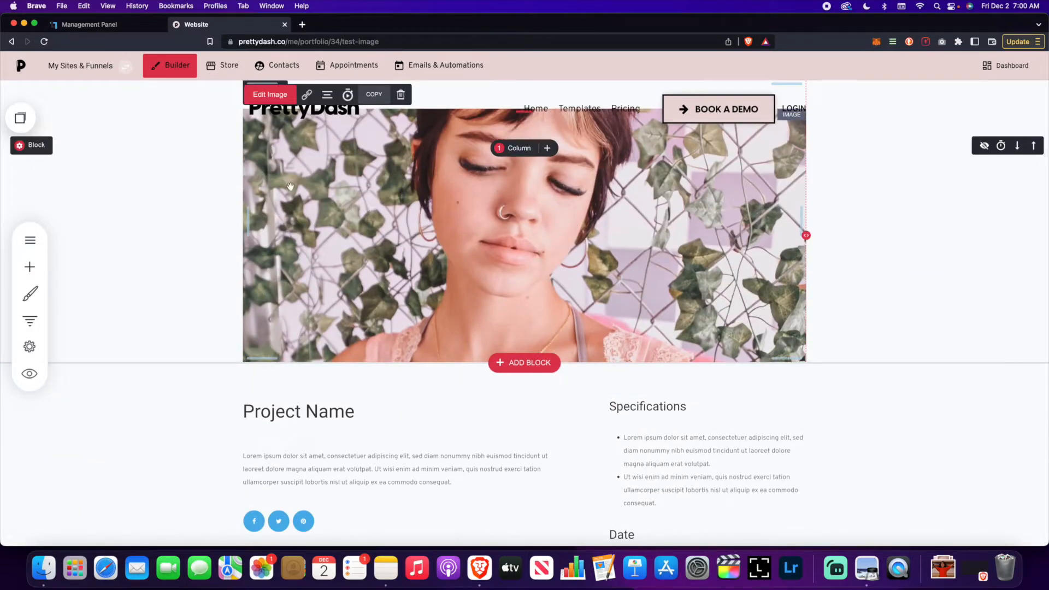
pyautogui.click(262, 95)
pyautogui.click(930, 148)
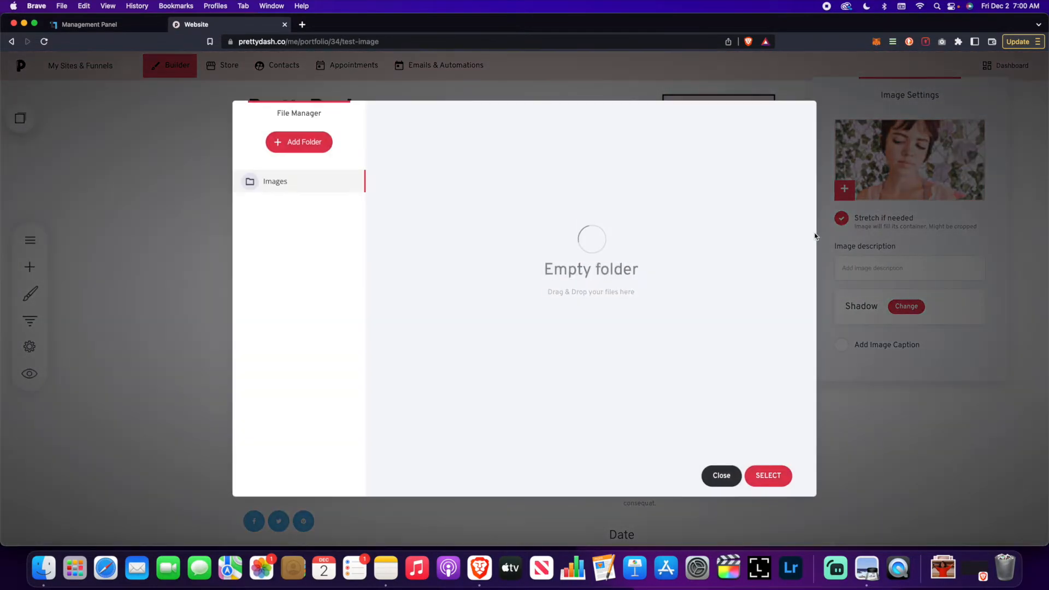
pyautogui.click(450, 263)
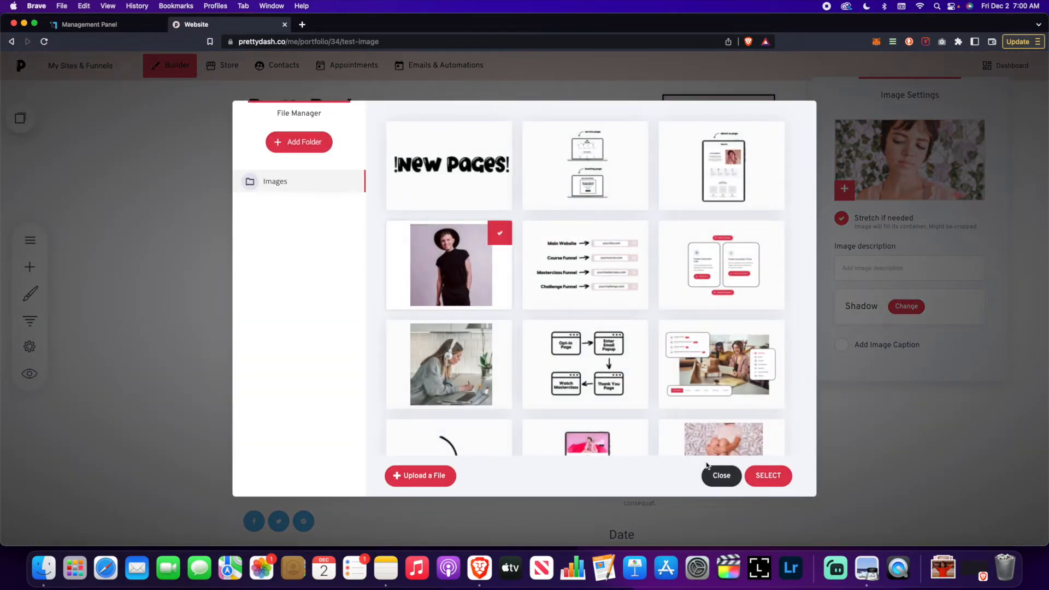
pyautogui.click(768, 475)
pyautogui.click(893, 419)
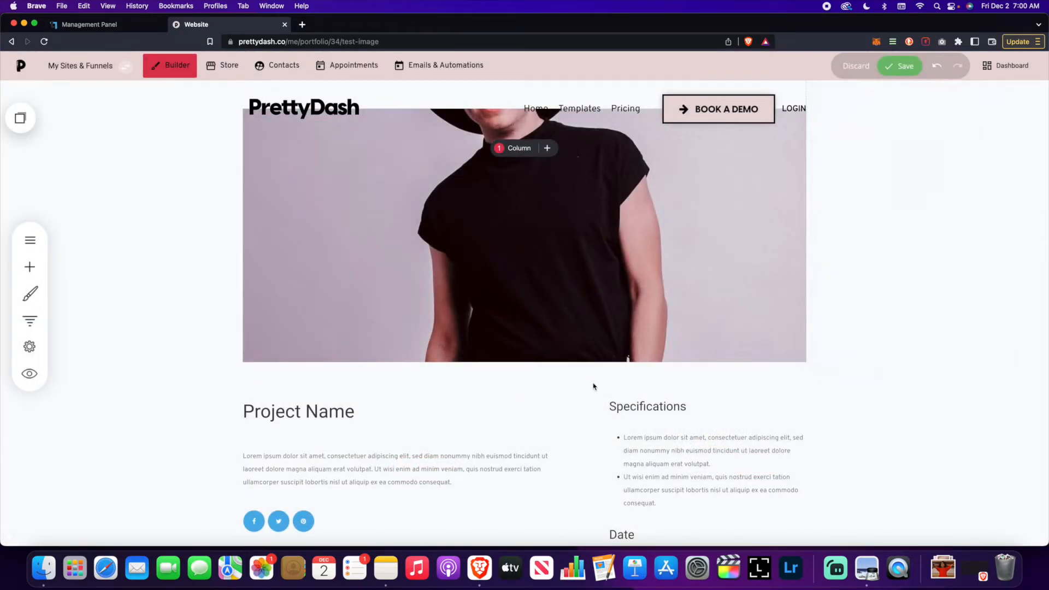
# Save the changes to the Test Image page and return to the portfolio list.
pyautogui.scroll(-5, 592, 384)
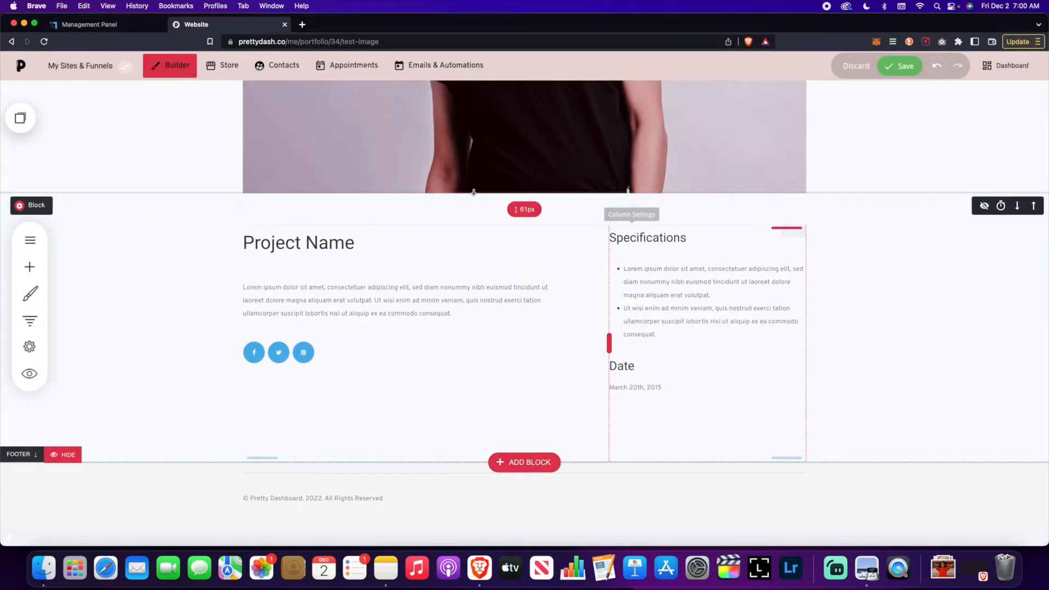
pyautogui.scroll(4, 473, 253)
pyautogui.scroll(-4, 473, 254)
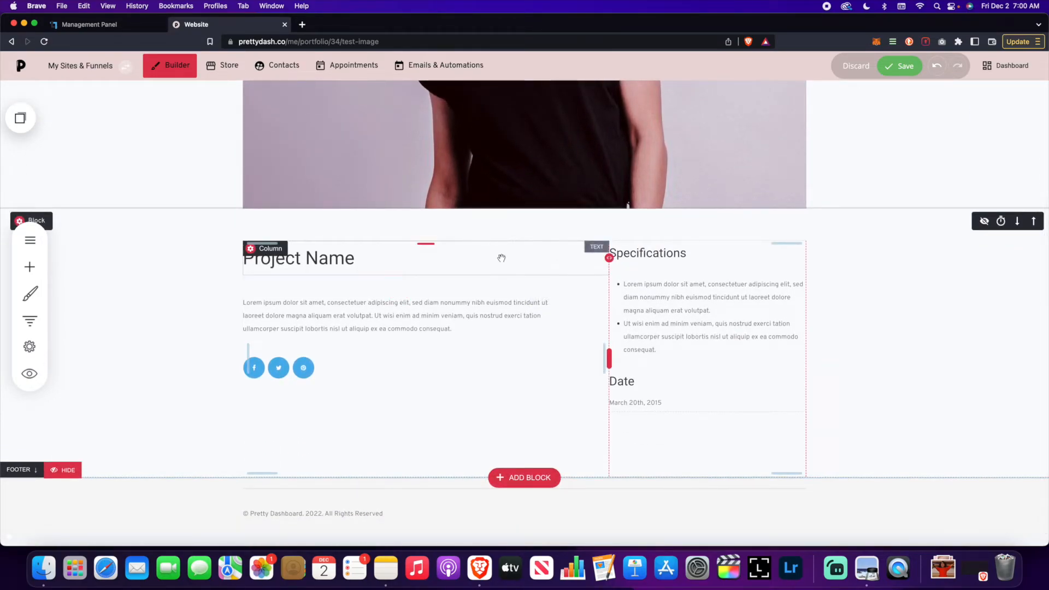
pyautogui.scroll(4, 486, 251)
pyautogui.scroll(-4, 421, 270)
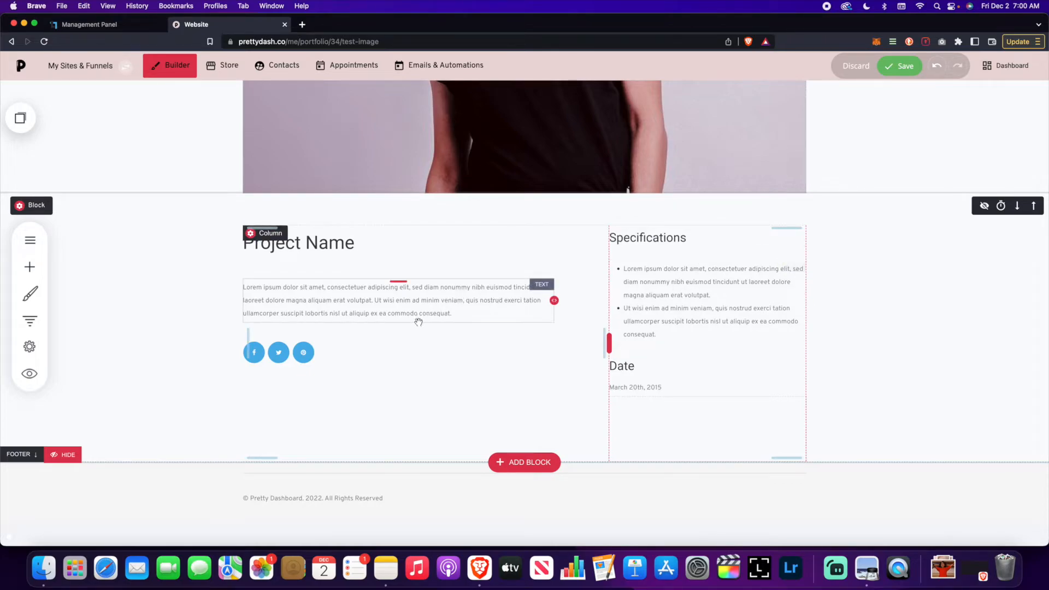
pyautogui.scroll(3, 498, 288)
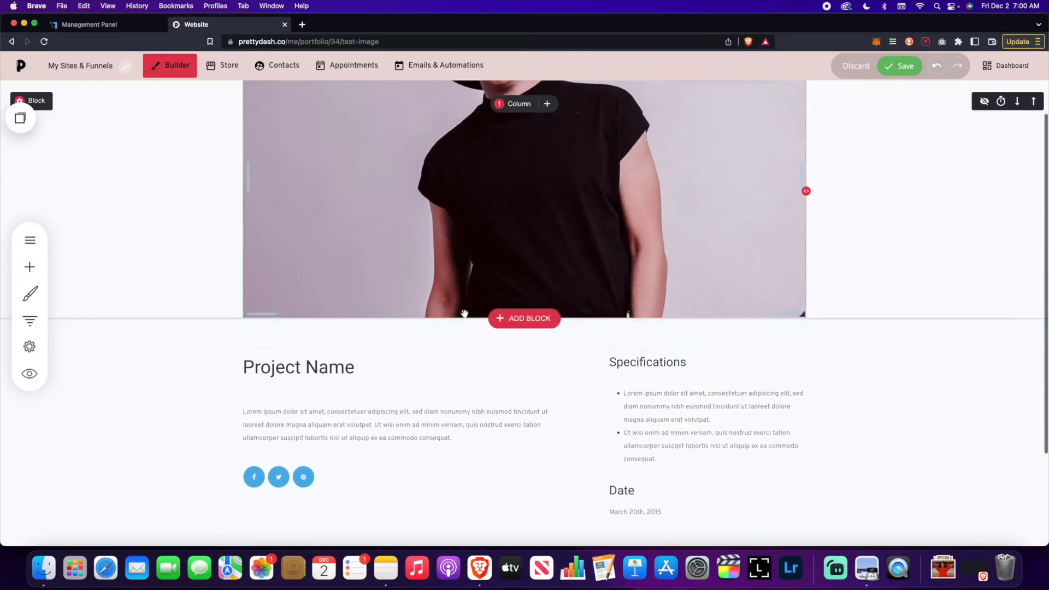
pyautogui.click(886, 69)
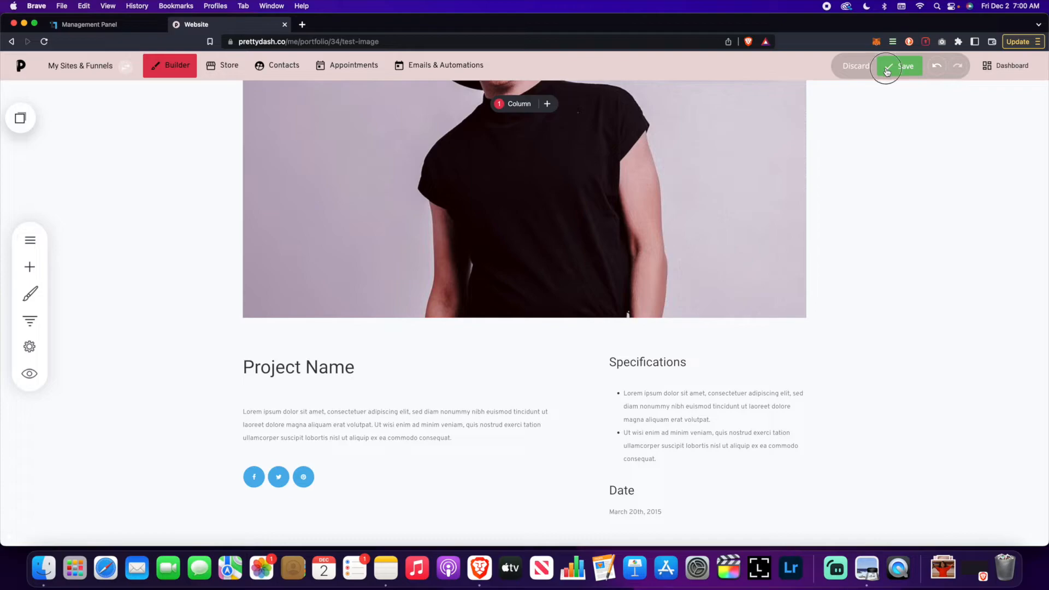
pyautogui.scroll(1, 219, 260)
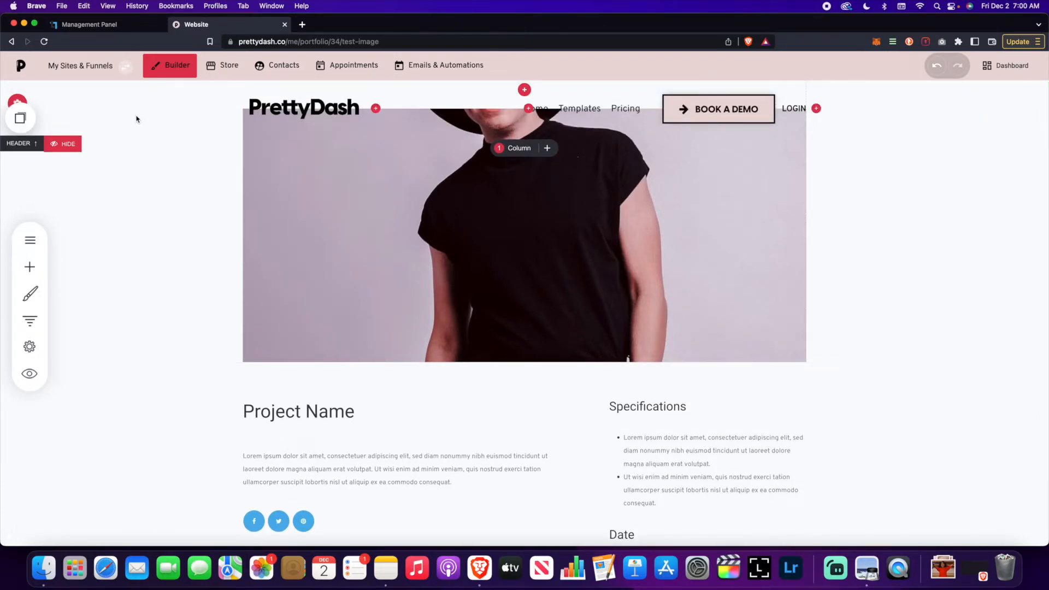
pyautogui.click(30, 238)
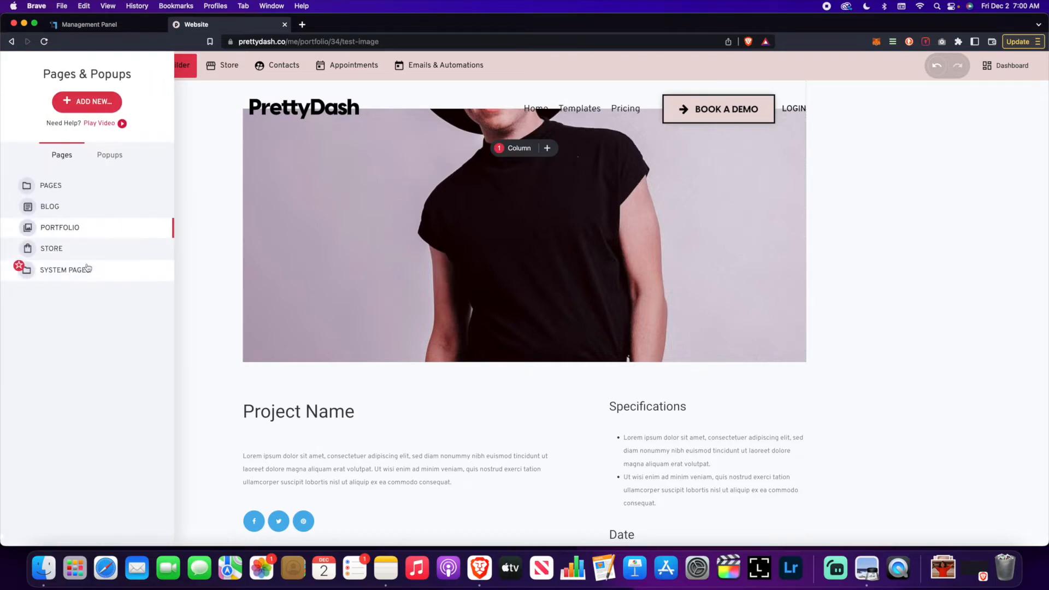
pyautogui.click(69, 228)
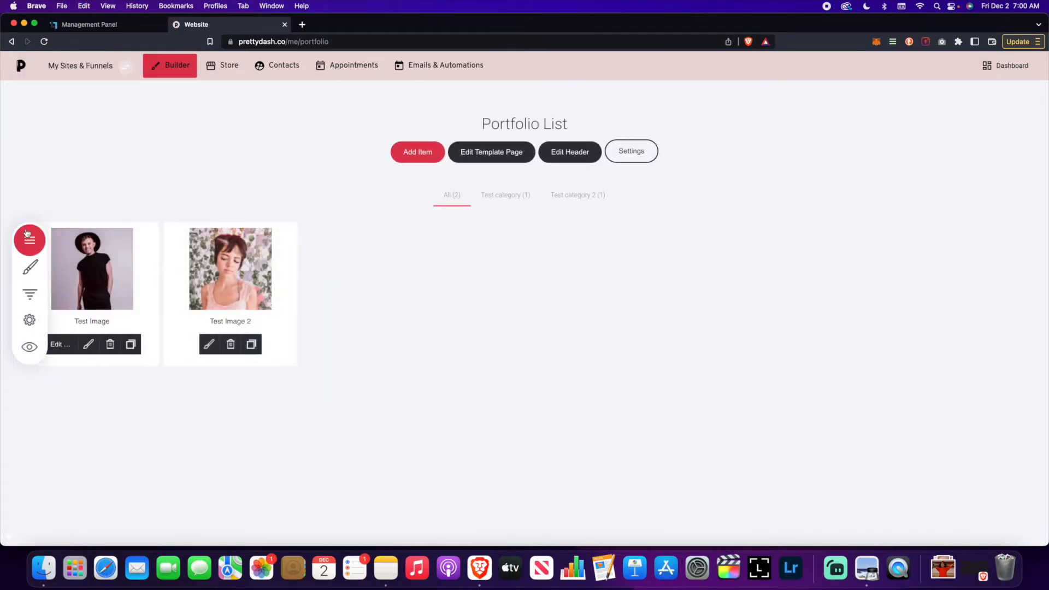
# Review the Portfolio page's name, URL and access settings, and close them without changes.
pyautogui.click(29, 239)
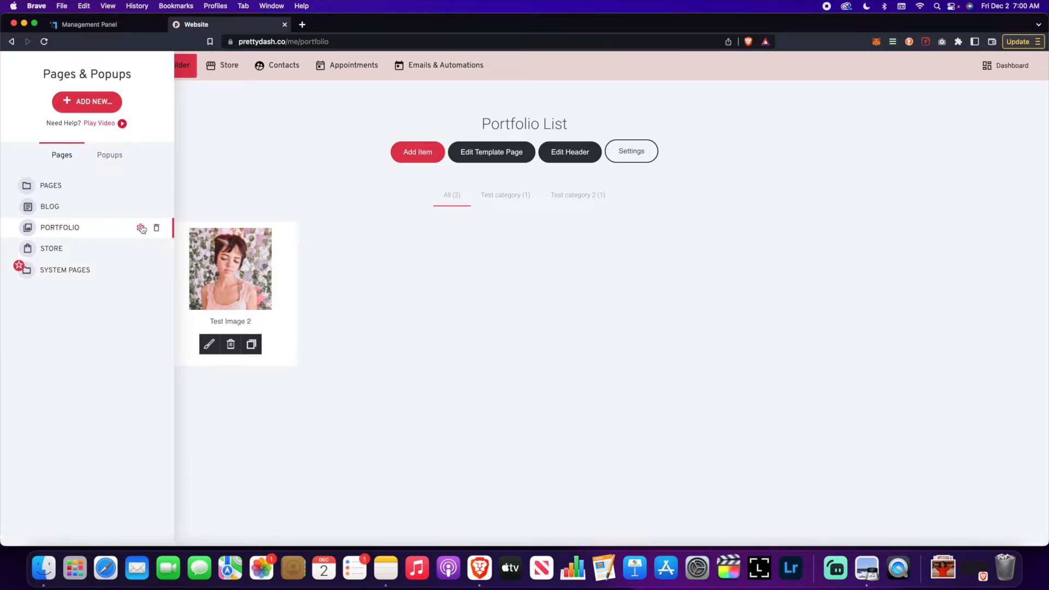
pyautogui.click(141, 229)
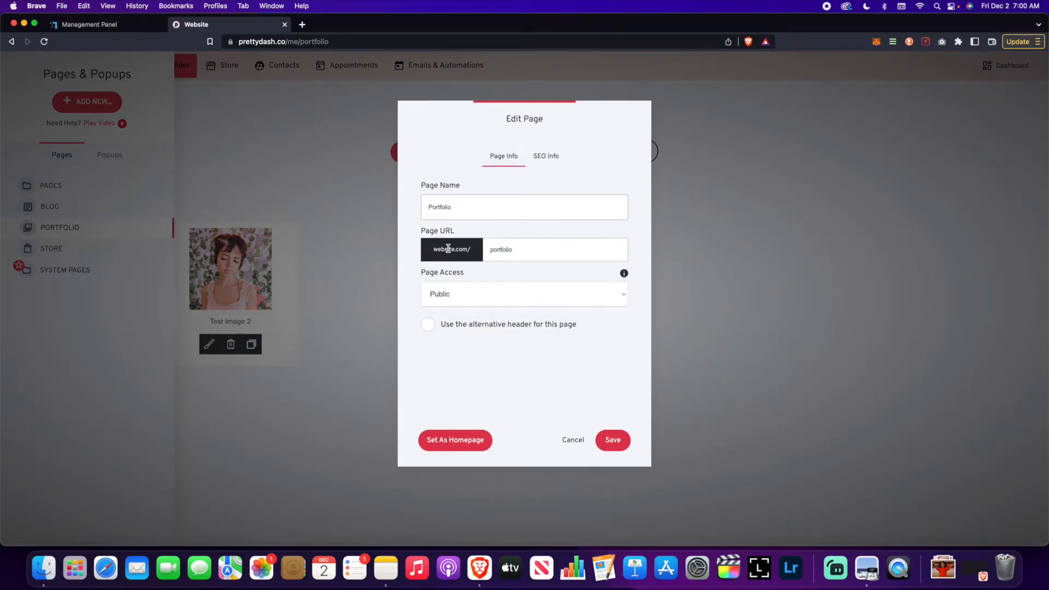
pyautogui.click(572, 440)
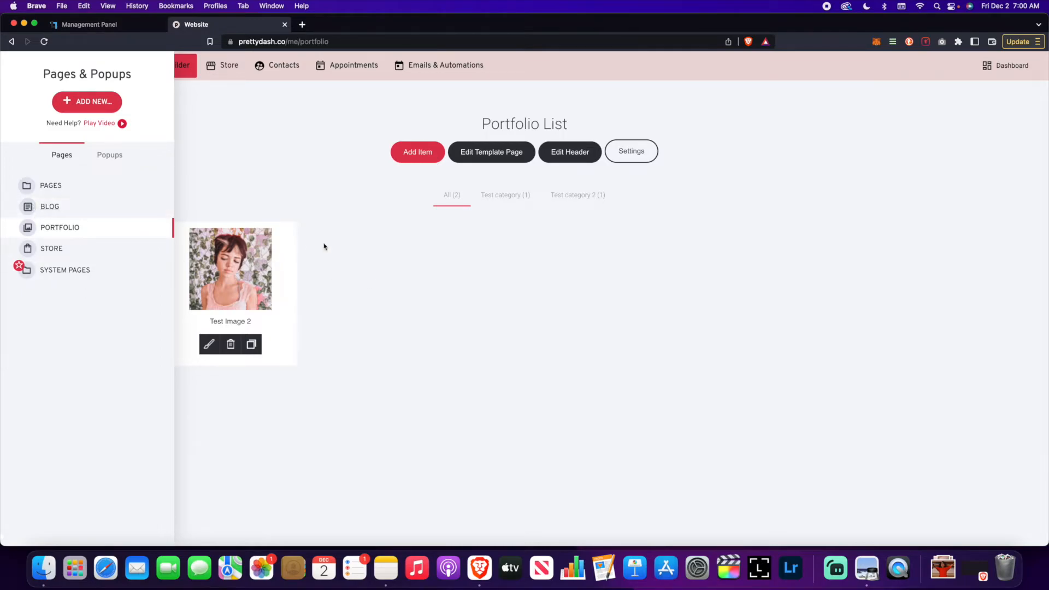
pyautogui.click(344, 247)
# Preview the portfolio page, follow the first image's link to its dedicated page, and return to the portfolio list.
pyautogui.click(29, 347)
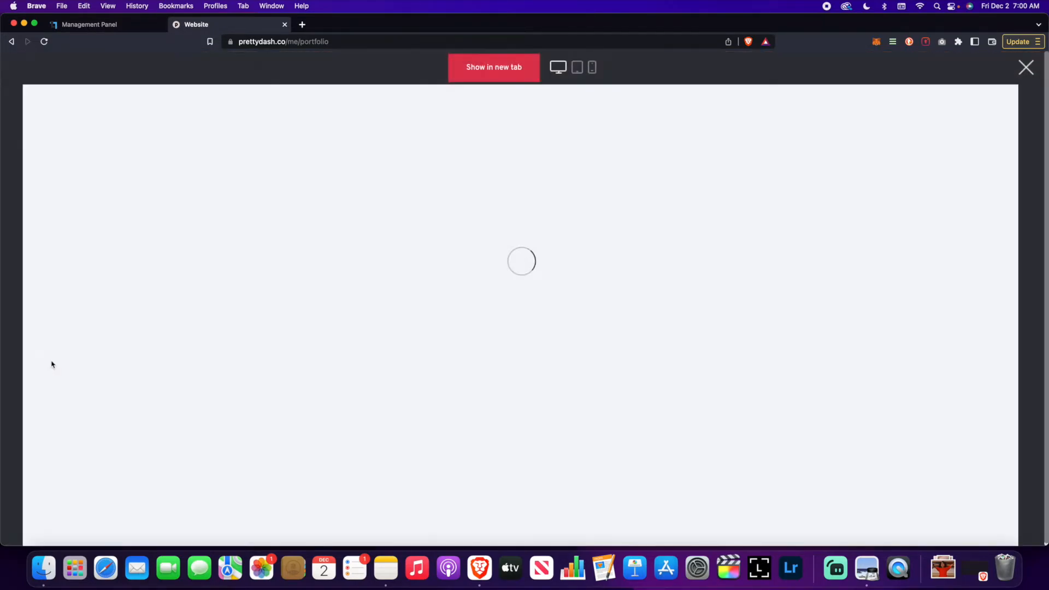
pyautogui.scroll(-4, 131, 352)
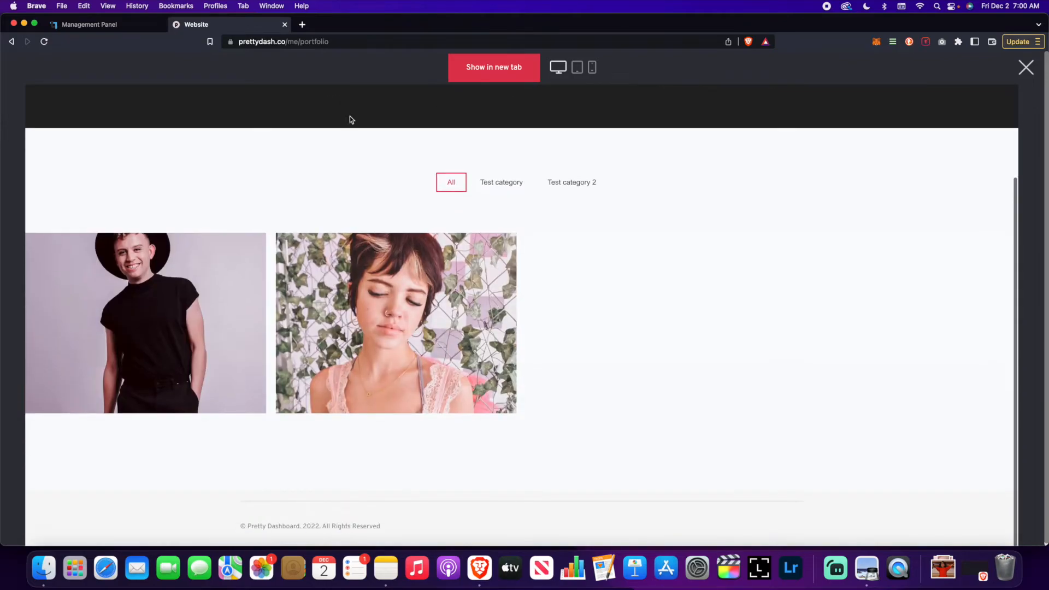
pyautogui.moveTo(178, 348)
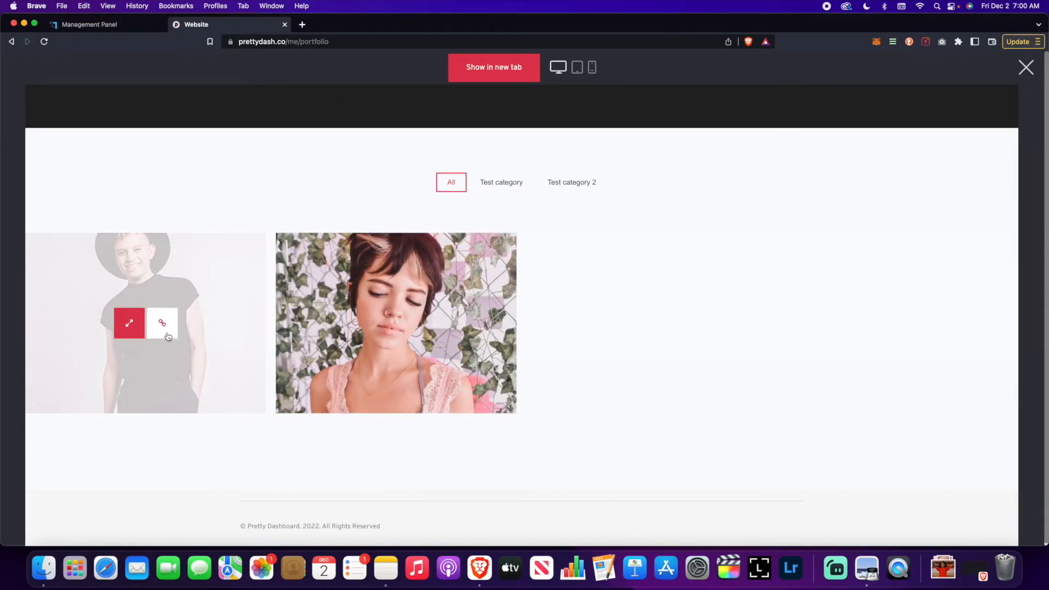
pyautogui.click(163, 323)
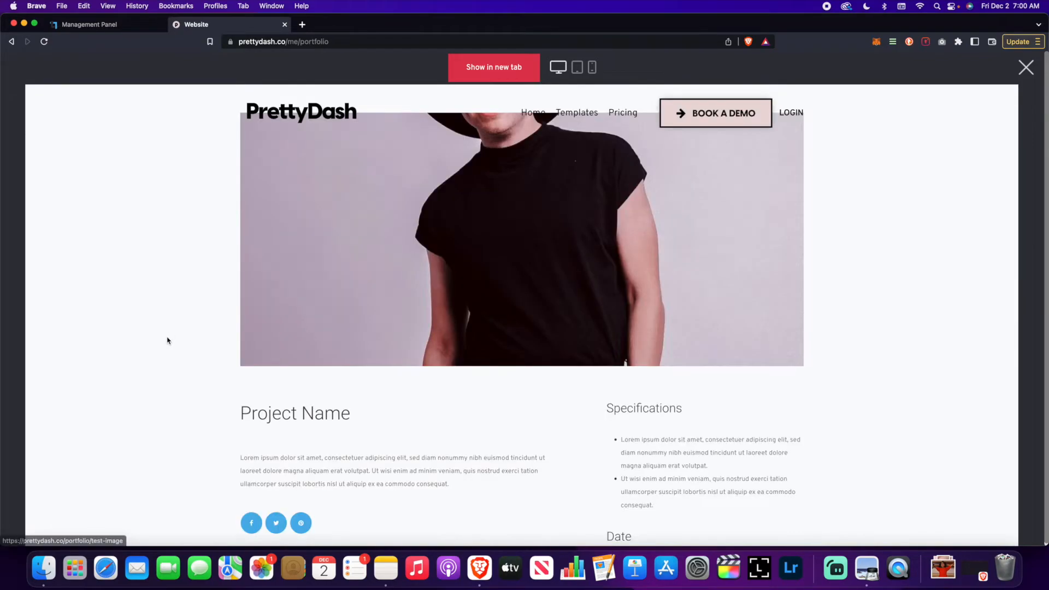
pyautogui.click(1026, 67)
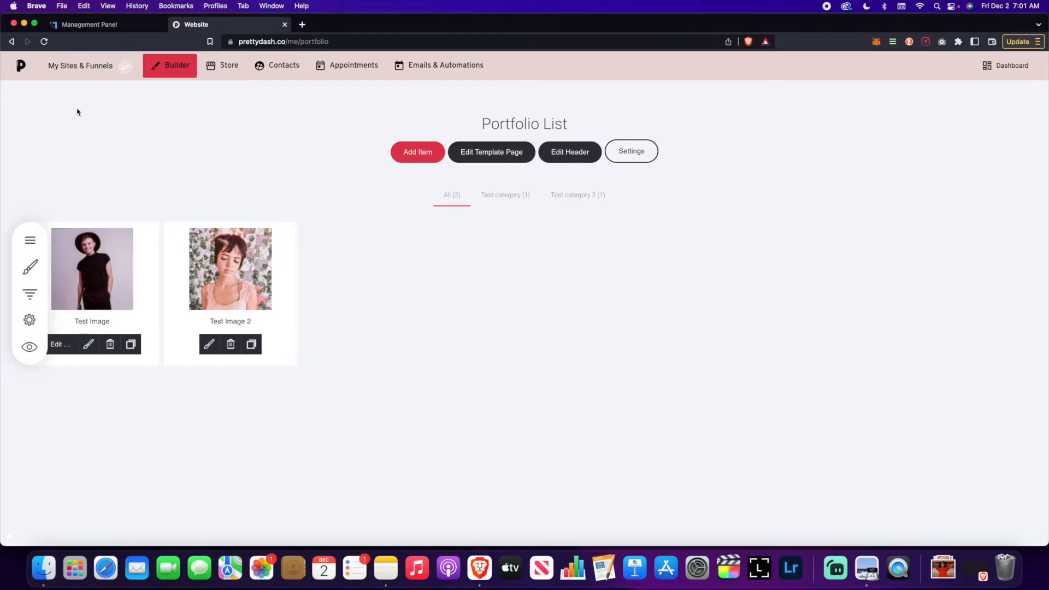
# Open the website's Home page for editing.
pyautogui.click(30, 240)
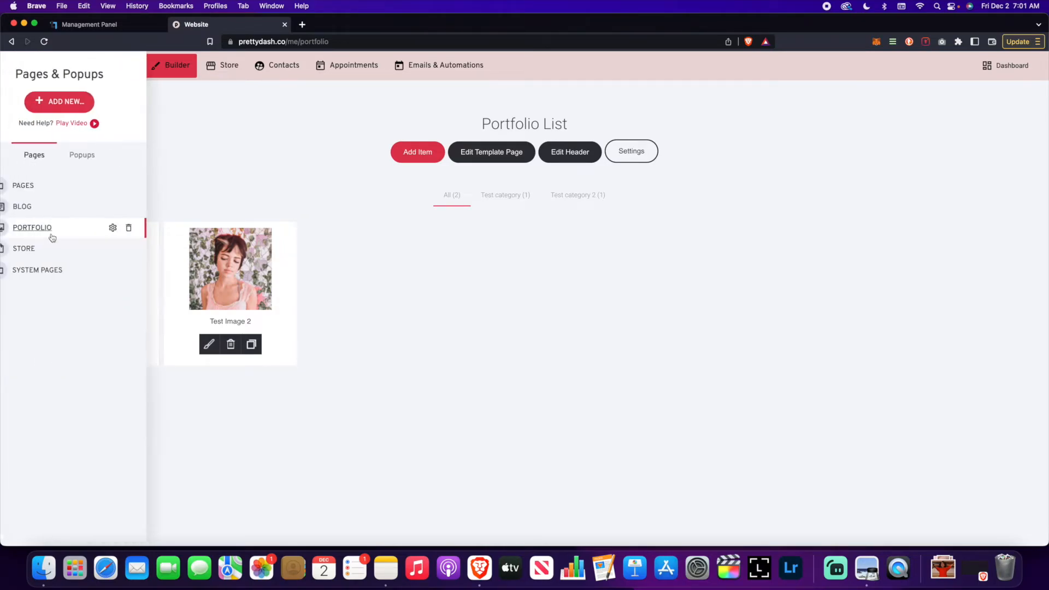
pyautogui.click(51, 186)
pyautogui.click(52, 230)
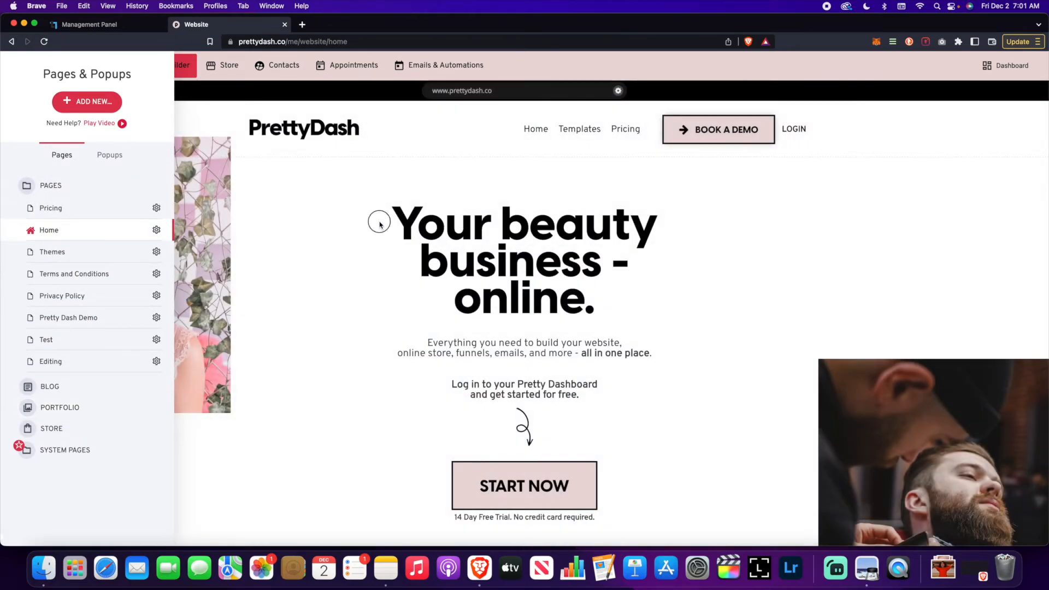
pyautogui.click(380, 224)
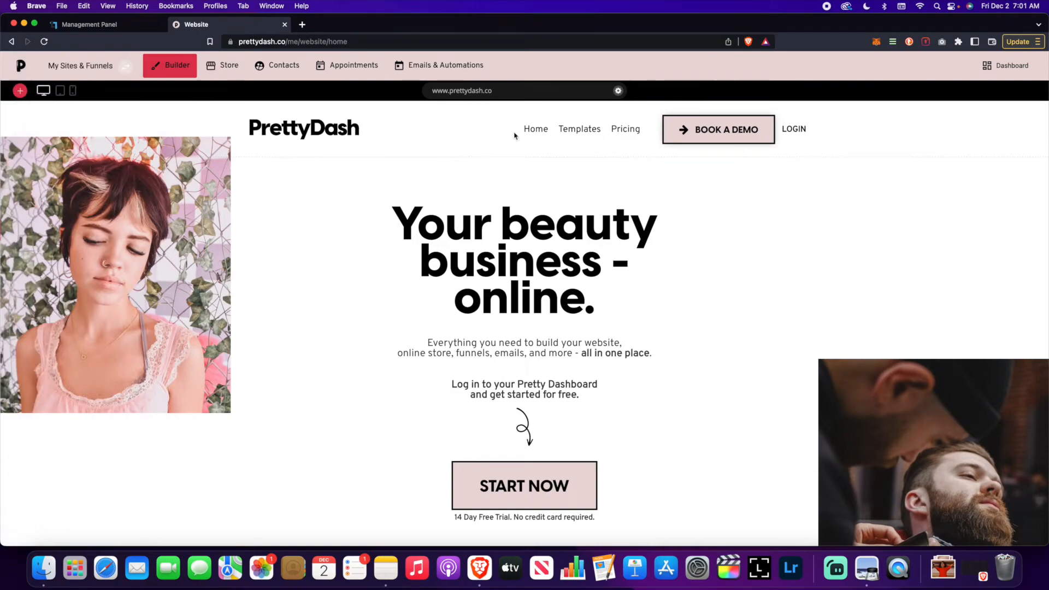
# Open the link options from the header navigation and look through the pages available in the Pages group.
pyautogui.click(545, 116)
pyautogui.click(551, 157)
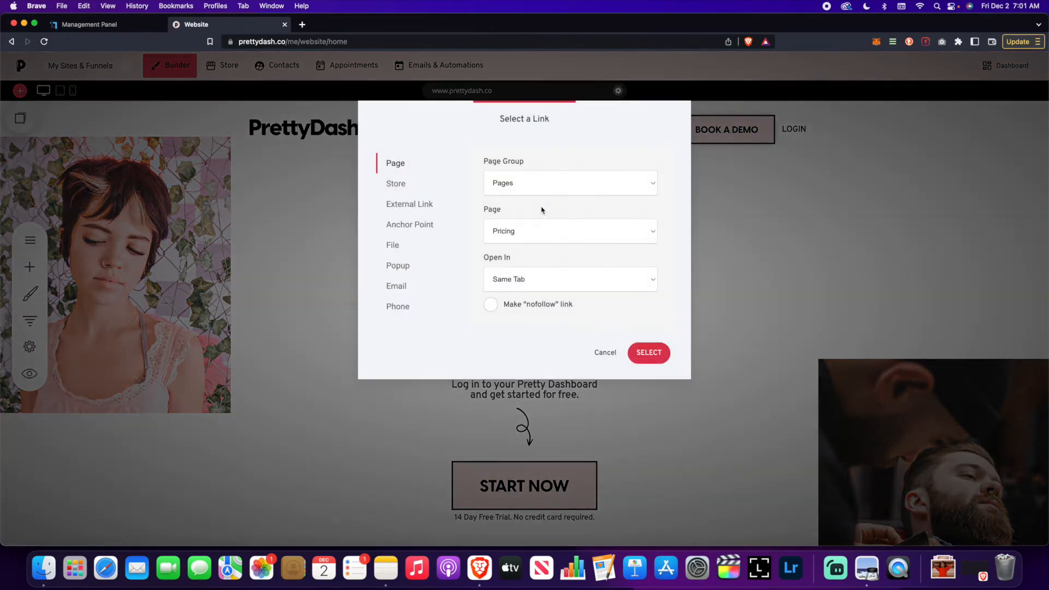
pyautogui.click(543, 184)
pyautogui.click(541, 184)
pyautogui.click(534, 190)
pyautogui.click(531, 236)
pyautogui.click(531, 236)
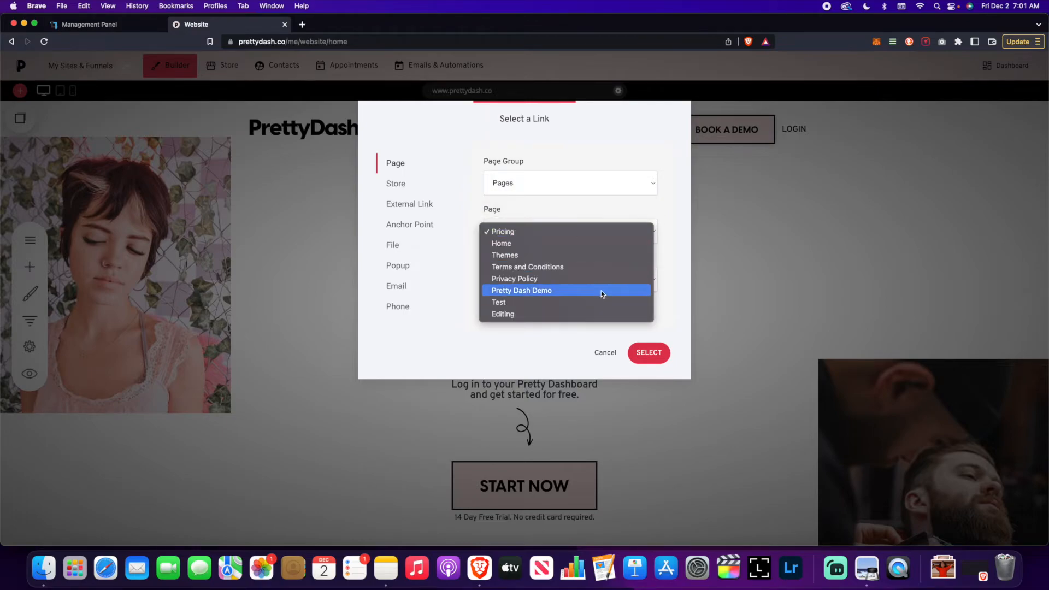
pyautogui.click(661, 217)
# Choose the Portfolio page group in the link options and check which portfolio pages can be linked.
pyautogui.click(582, 185)
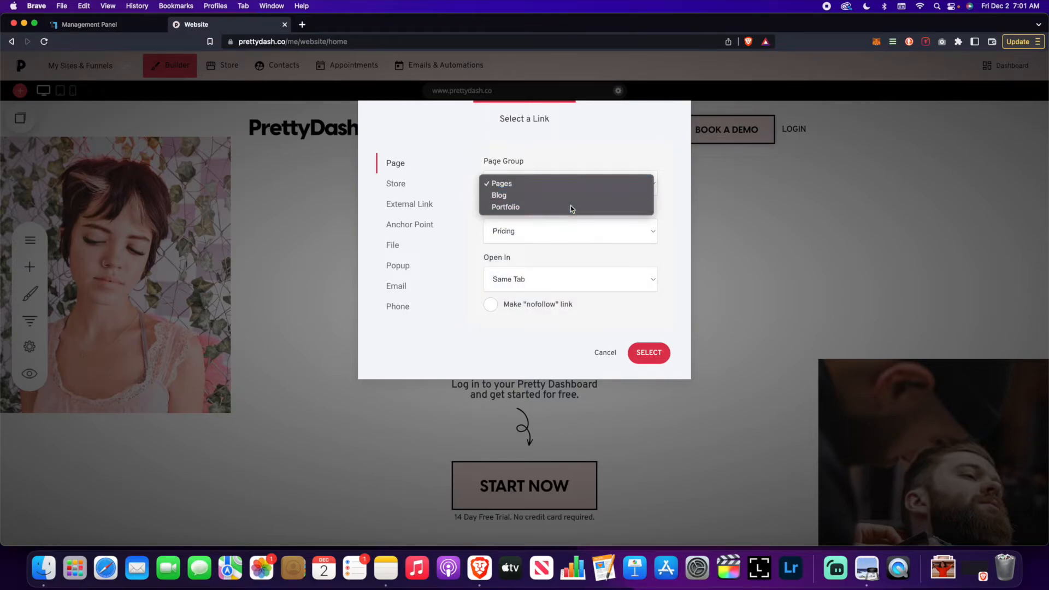
pyautogui.click(570, 206)
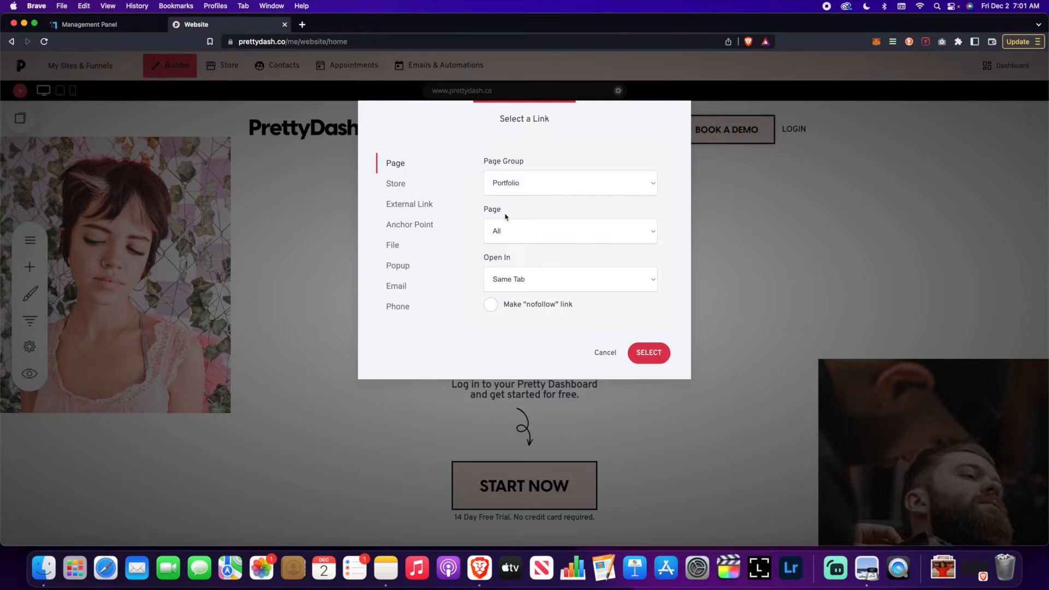
pyautogui.click(576, 235)
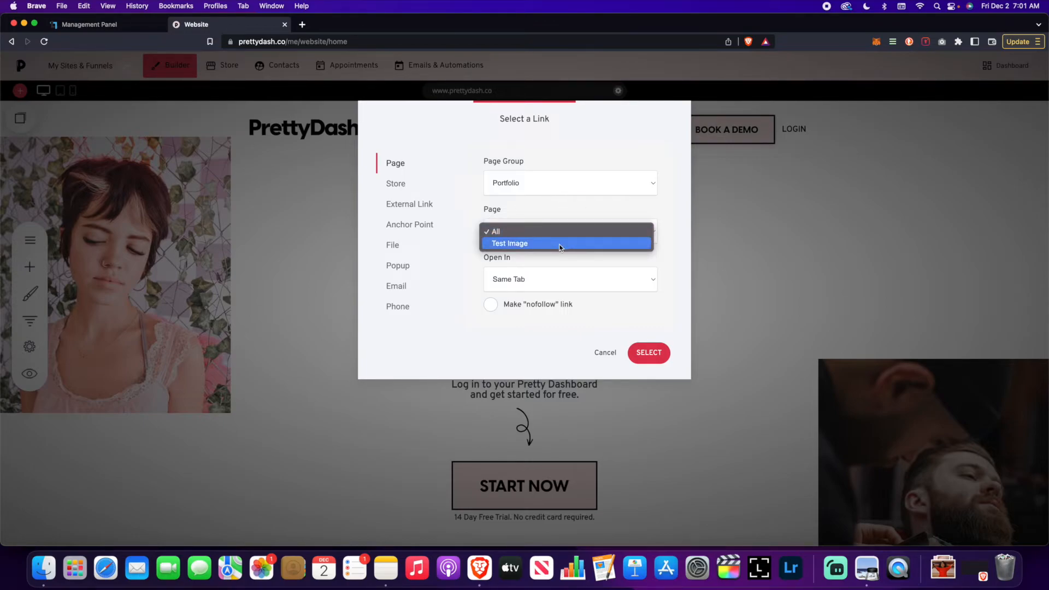
pyautogui.click(579, 202)
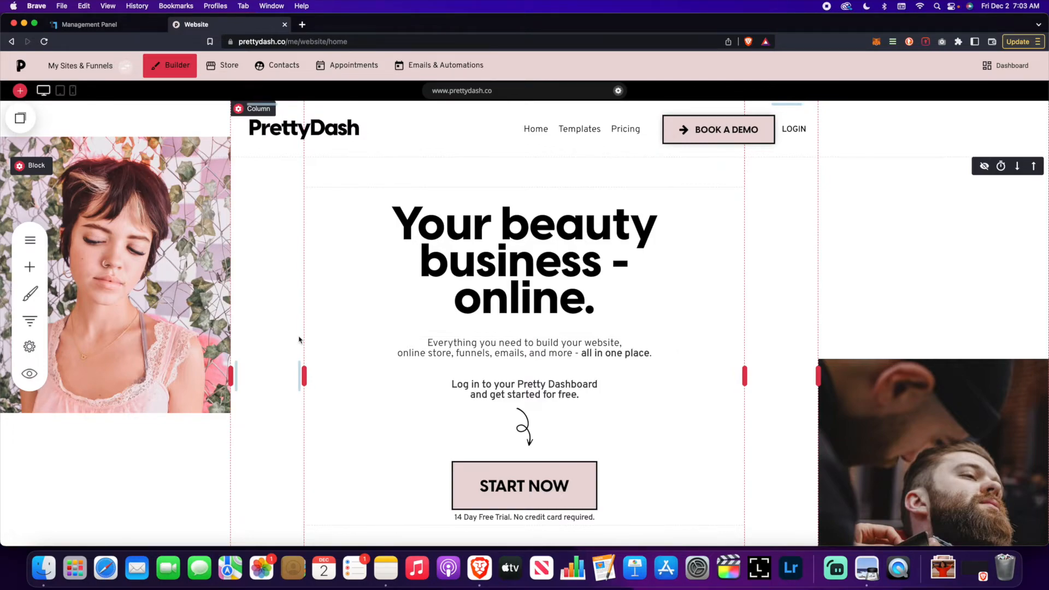
# Open the Editing page and add an empty block below the blog posts.
pyautogui.click(30, 240)
pyautogui.click(97, 363)
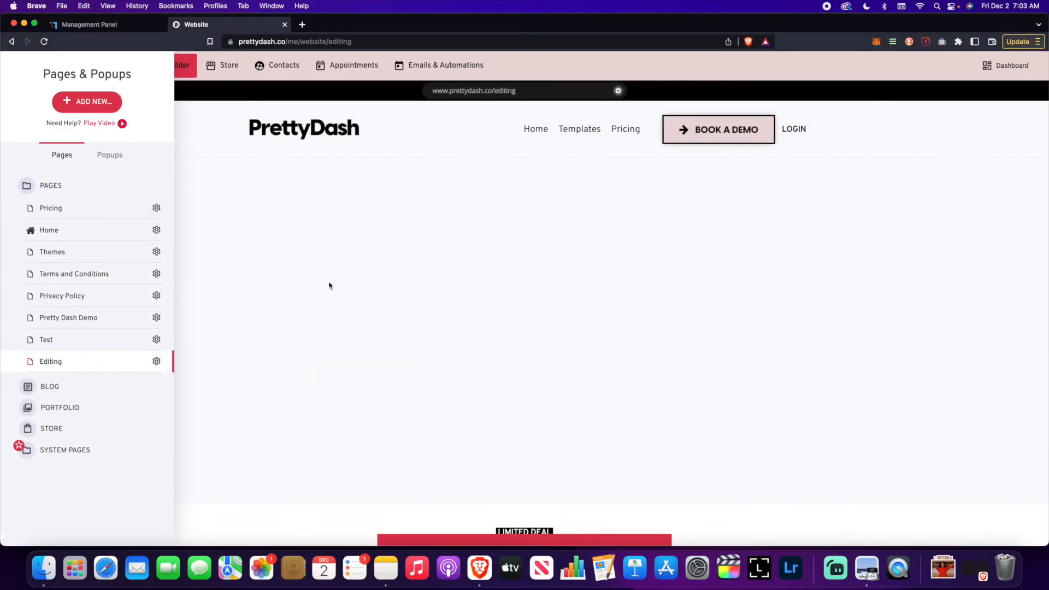
pyautogui.scroll(-2, 627, 354)
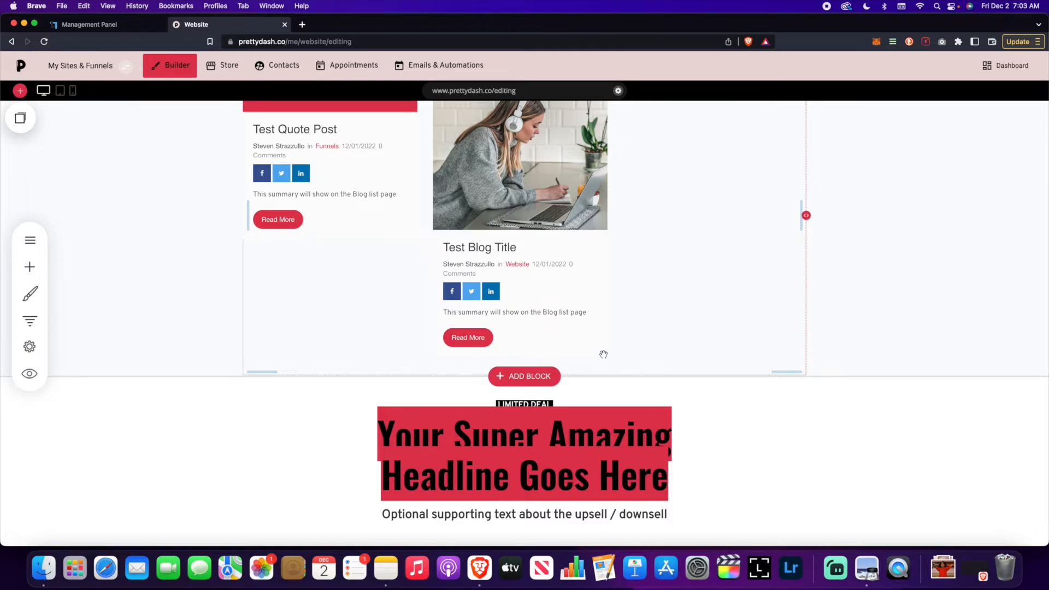
pyautogui.scroll(-1, 612, 356)
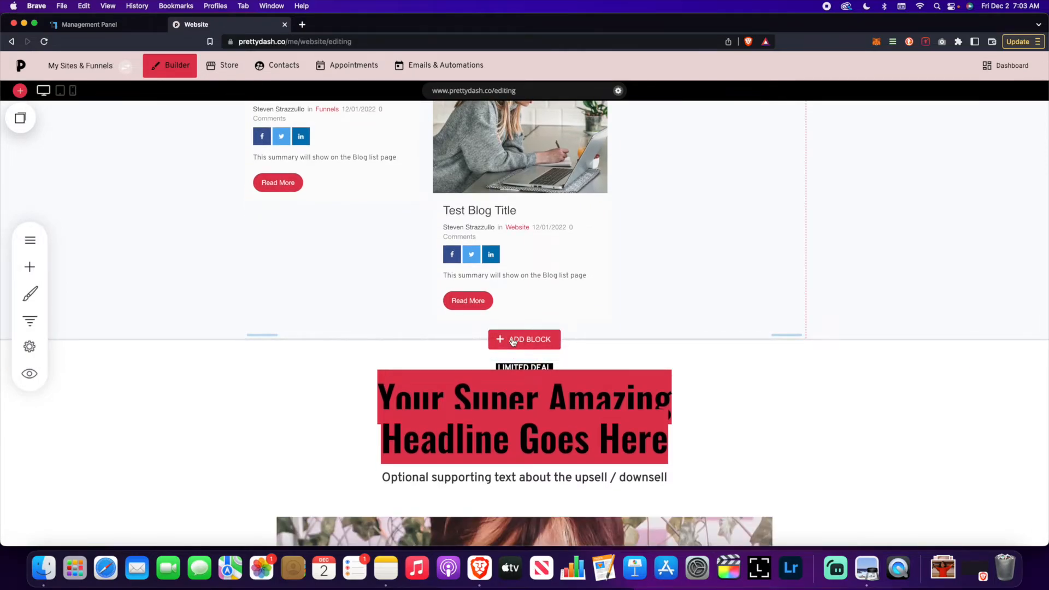
pyautogui.click(513, 340)
pyautogui.click(138, 385)
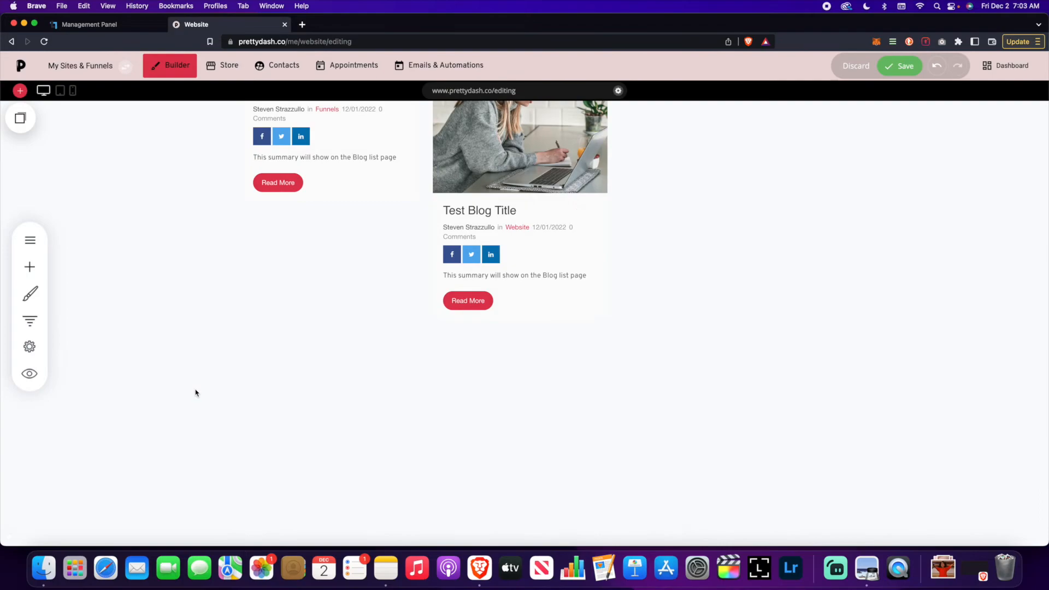
# Insert a Portfolio element into the new block below the blog posts.
pyautogui.scroll(-2, 137, 327)
pyautogui.click(30, 266)
pyautogui.scroll(-15, 95, 322)
pyautogui.moveTo(125, 451); pyautogui.dragTo(358, 439)
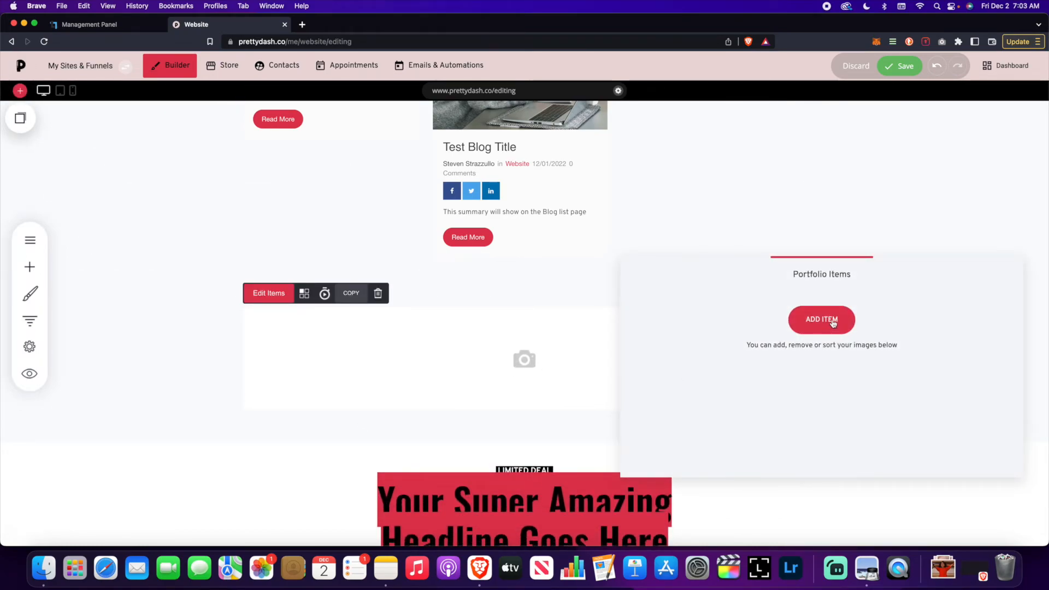
# Add the items Test Image and Test Image 2 to the portfolio element.
pyautogui.moveTo(817, 284); pyautogui.dragTo(821, 236)
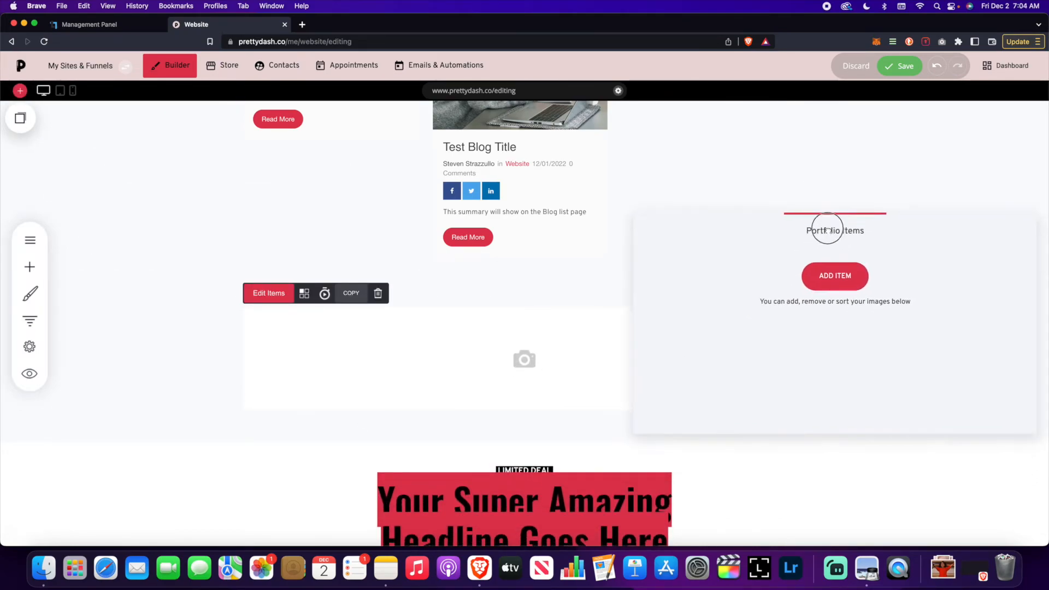
pyautogui.click(836, 272)
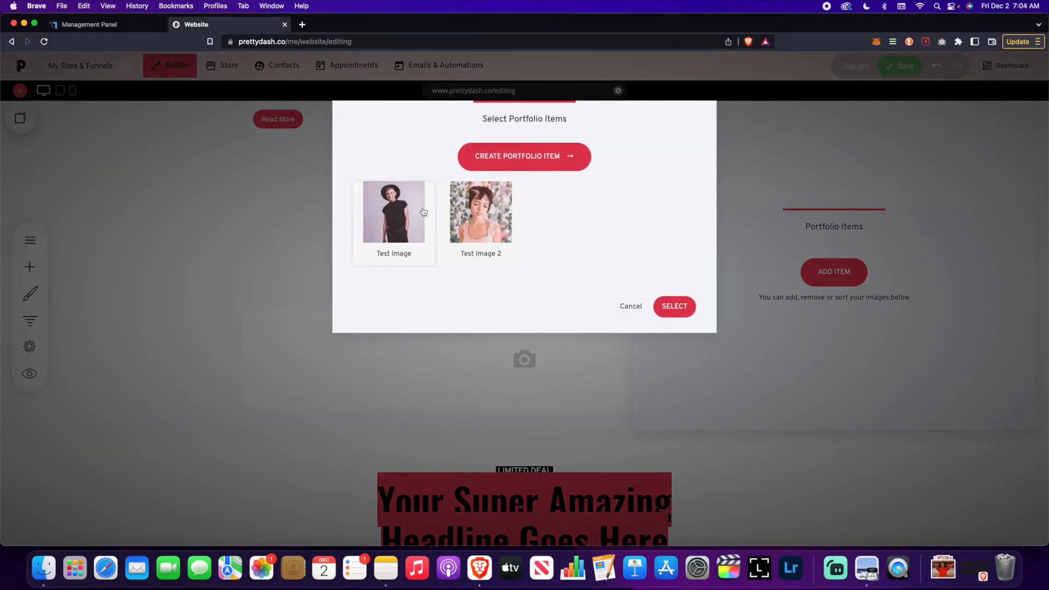
pyautogui.click(393, 213)
pyautogui.click(479, 213)
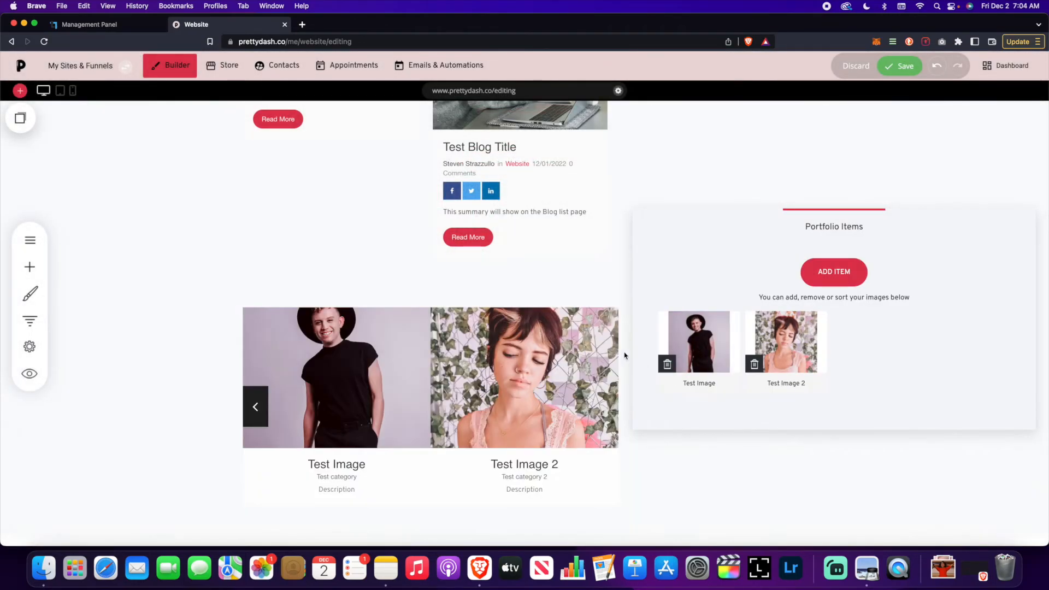
pyautogui.click(582, 289)
# Set the portfolio element's layout to Grid with 2 items per row and 2% padding between items.
pyautogui.scroll(-3, 341, 351)
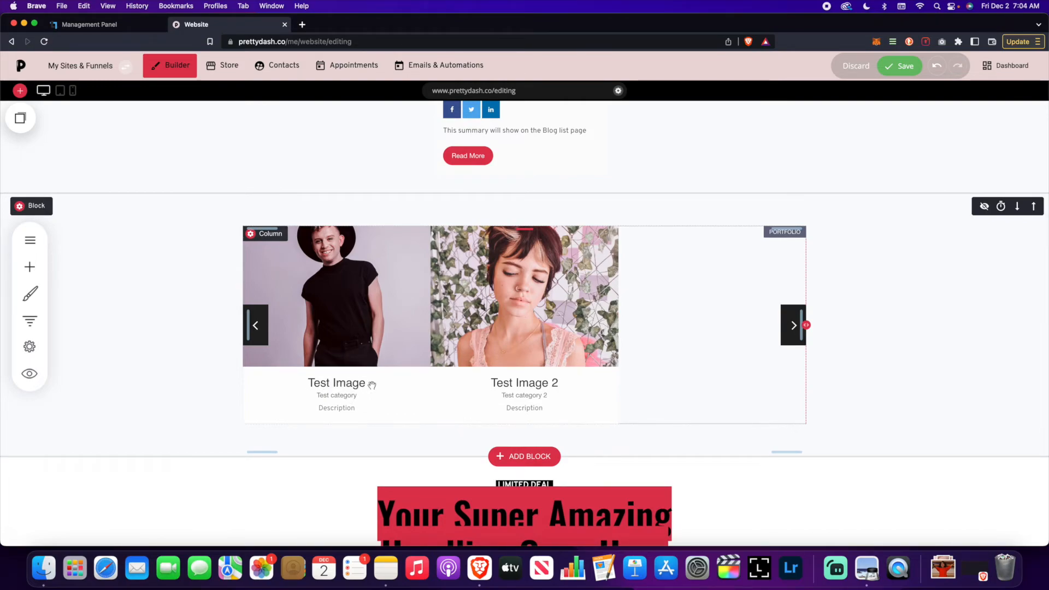
pyautogui.click(322, 296)
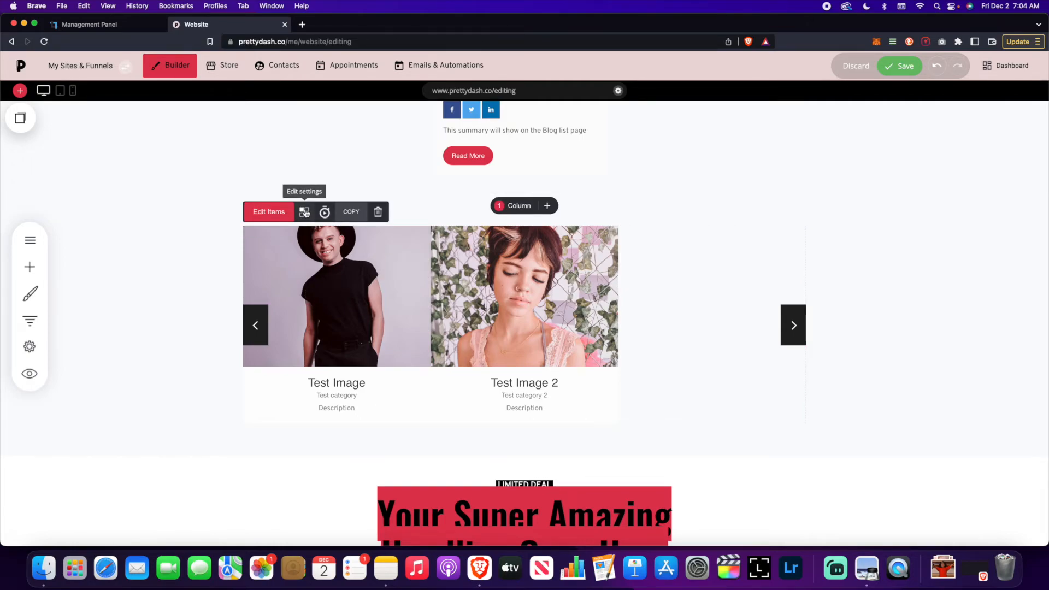
pyautogui.click(305, 213)
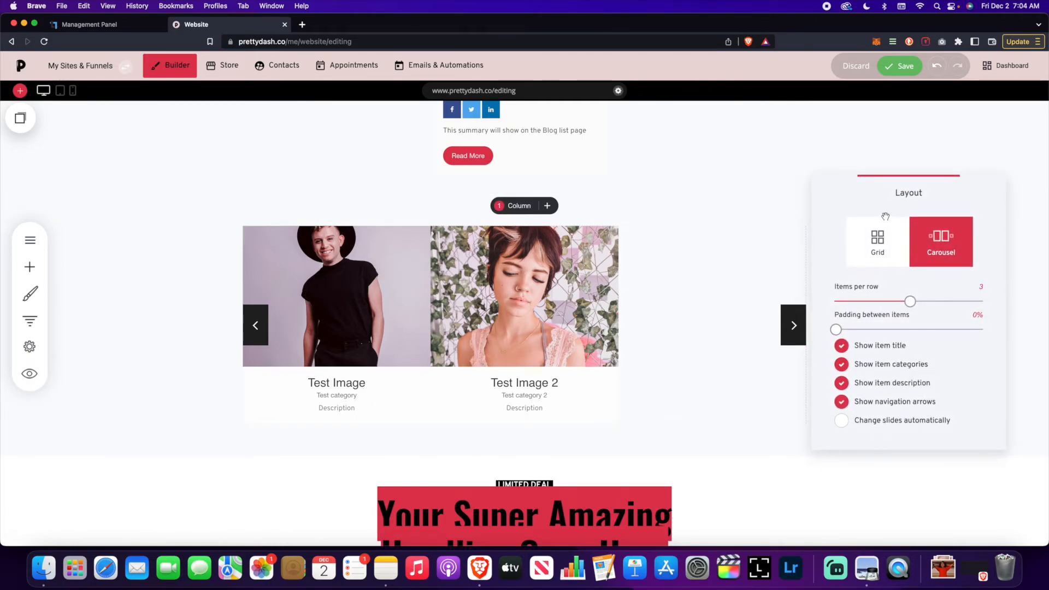
pyautogui.click(877, 243)
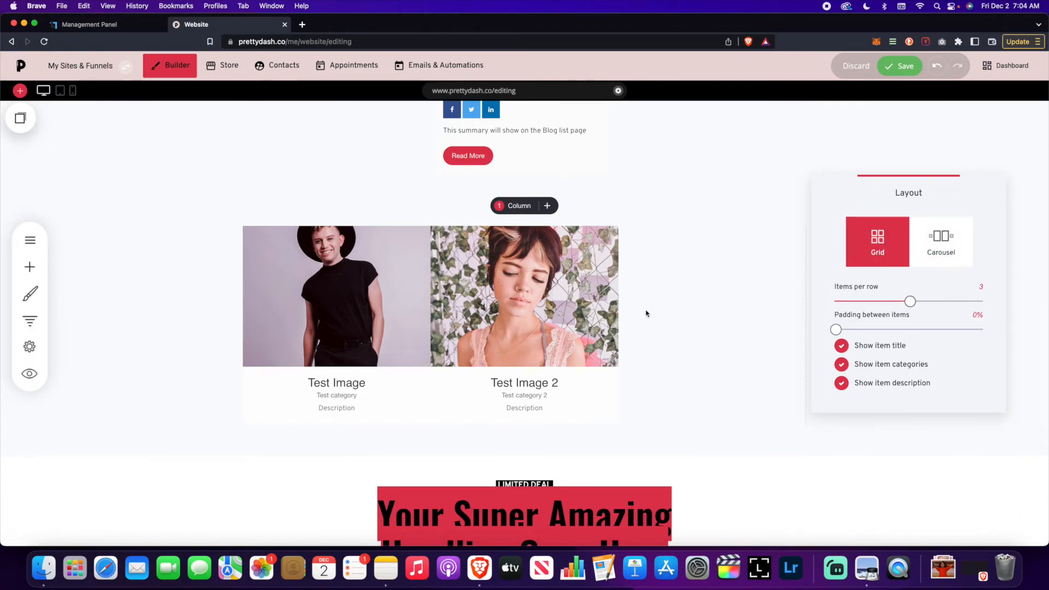
pyautogui.moveTo(908, 302); pyautogui.dragTo(887, 304)
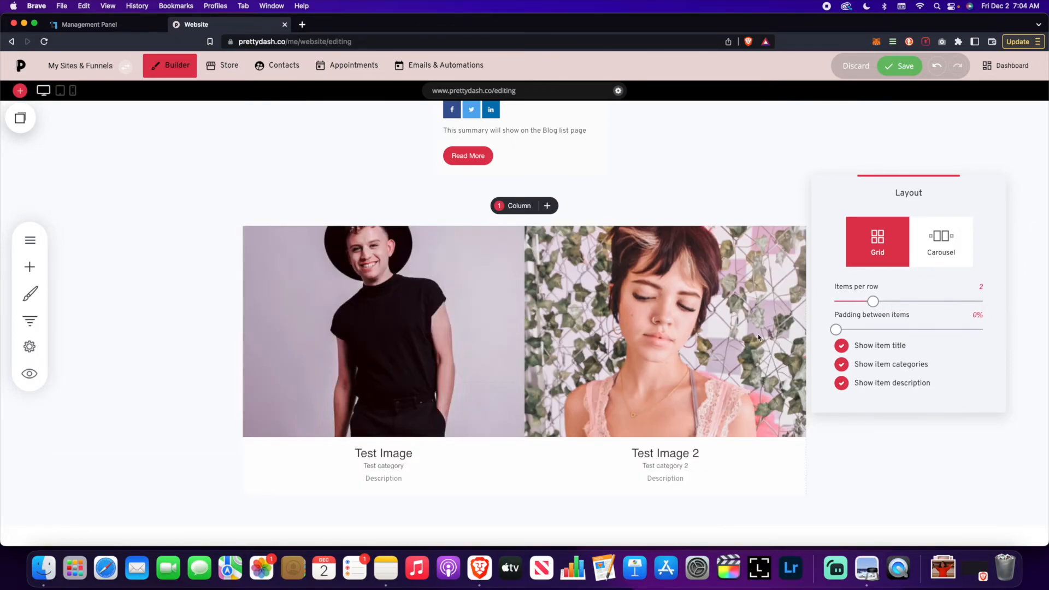
pyautogui.moveTo(837, 330); pyautogui.dragTo(866, 333)
# Hide the item titles, categories and descriptions in the portfolio element, and close its layout settings.
pyautogui.click(841, 345)
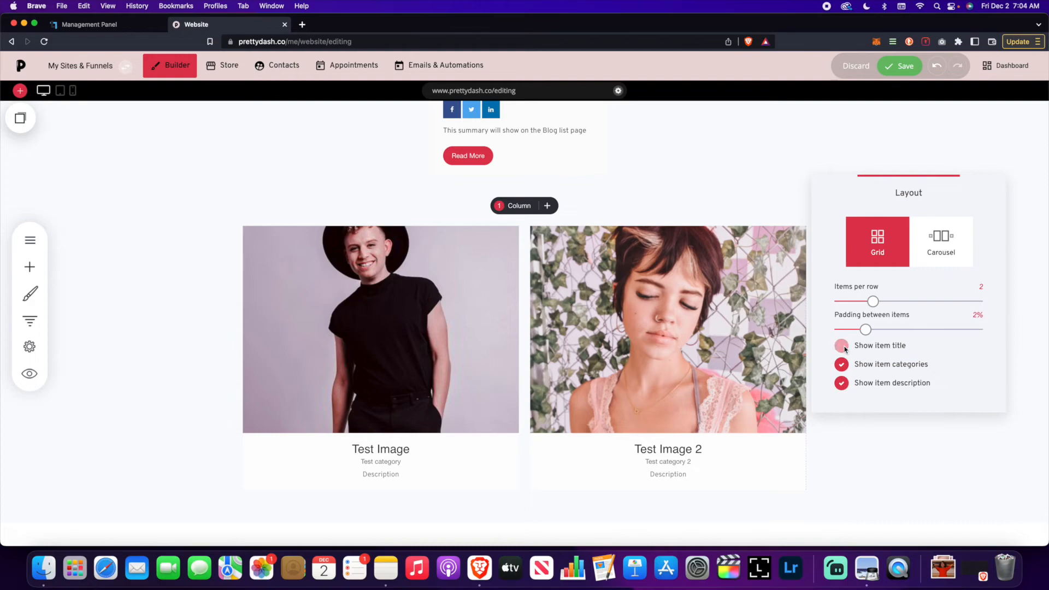
pyautogui.click(842, 364)
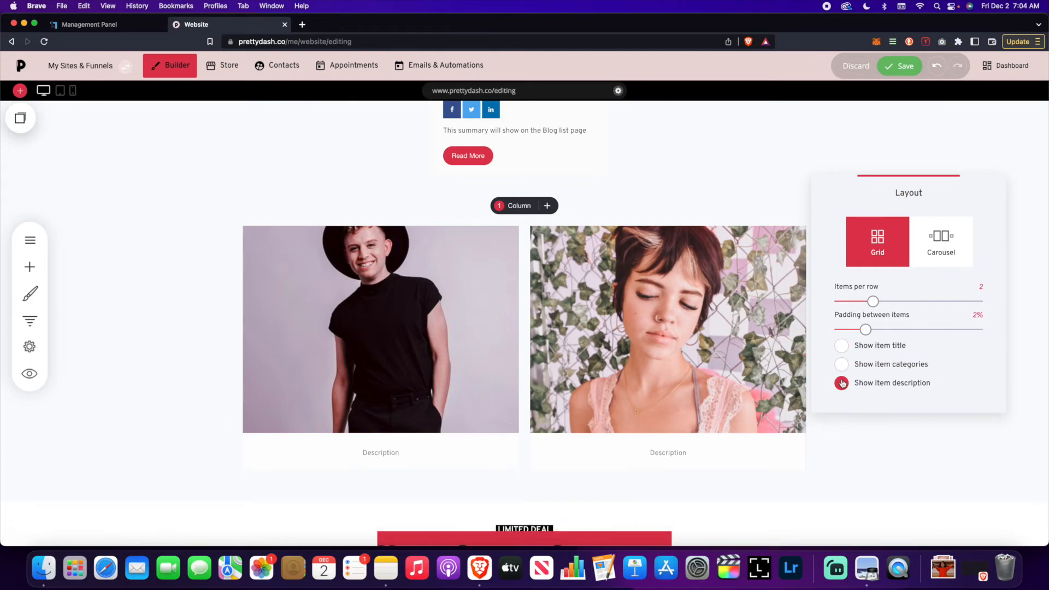
pyautogui.click(842, 382)
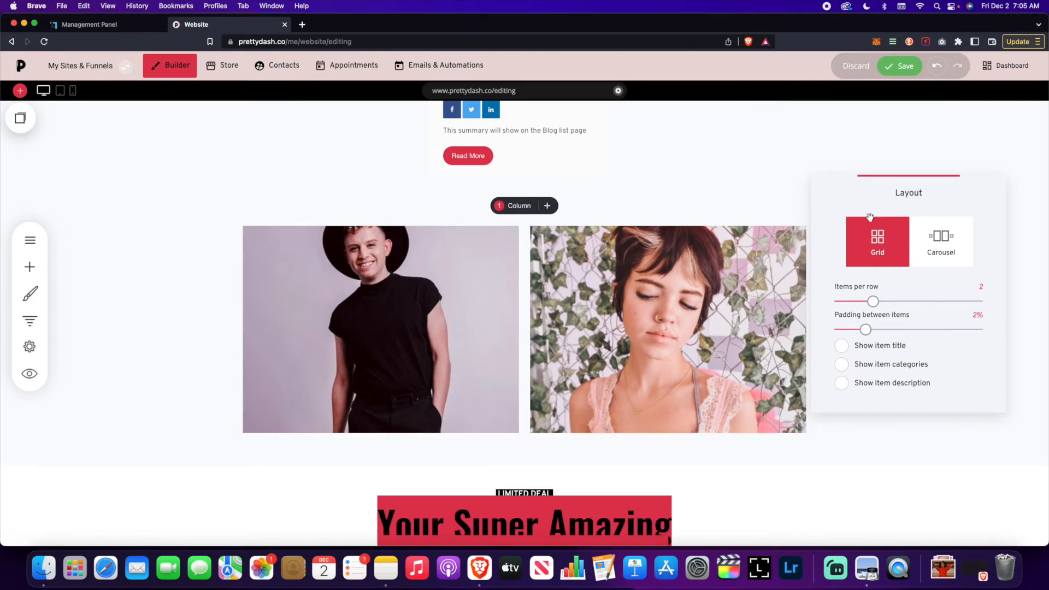
pyautogui.click(735, 184)
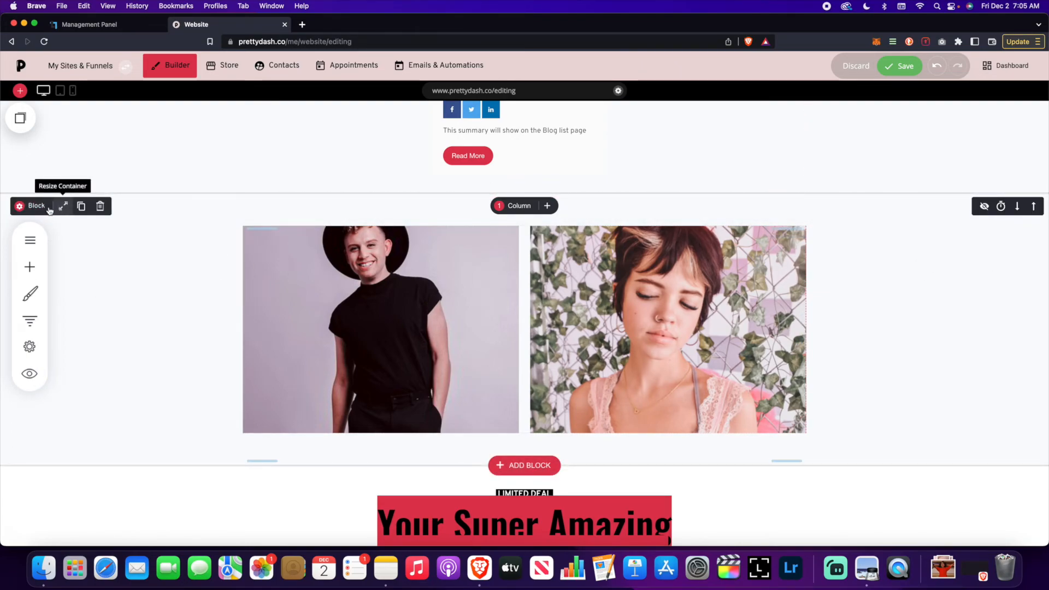
# Set the container width of the block holding the portfolio to Full-Width, and look over the enlarged portfolio images.
pyautogui.click(64, 206)
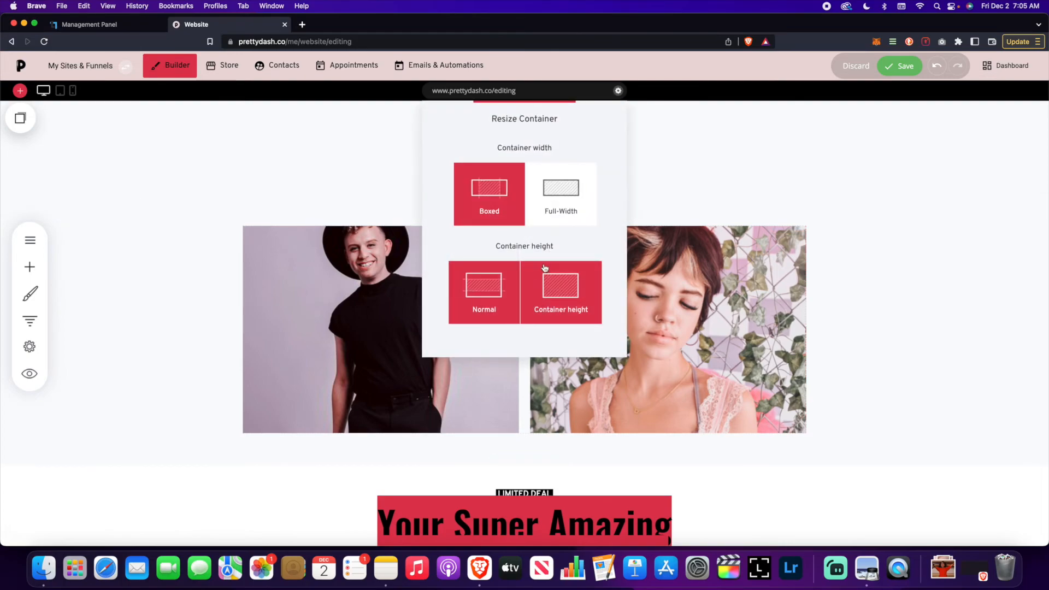
pyautogui.click(572, 197)
pyautogui.click(735, 193)
pyautogui.scroll(-3, 710, 285)
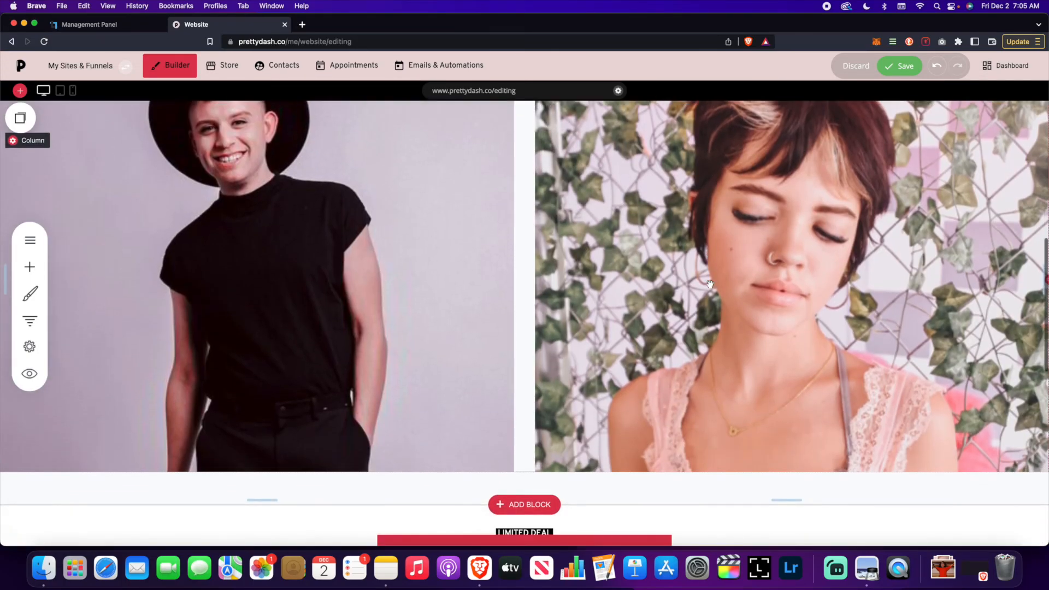
pyautogui.scroll(3, 456, 256)
pyautogui.scroll(-1, 456, 257)
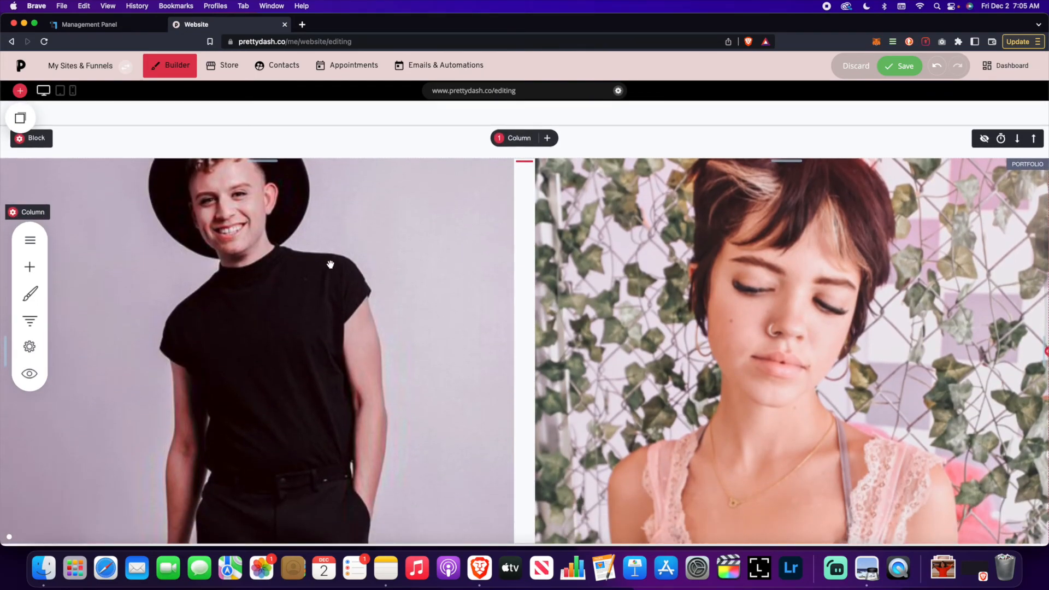
pyautogui.scroll(1, 645, 252)
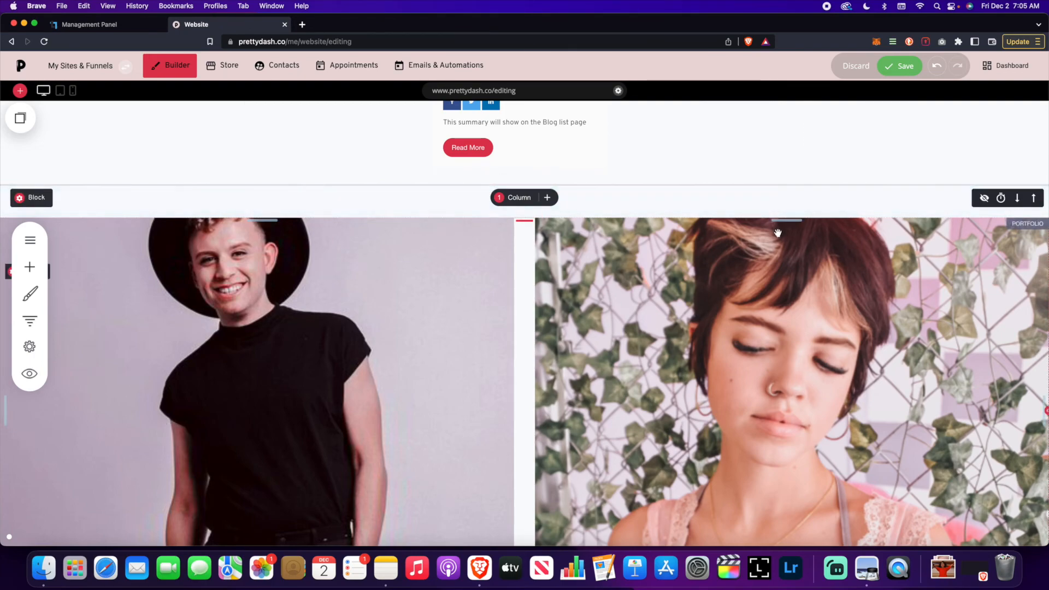
# Save the changes to the Editing page and review the full-width portfolio block.
pyautogui.click(900, 66)
pyautogui.scroll(-5, 598, 319)
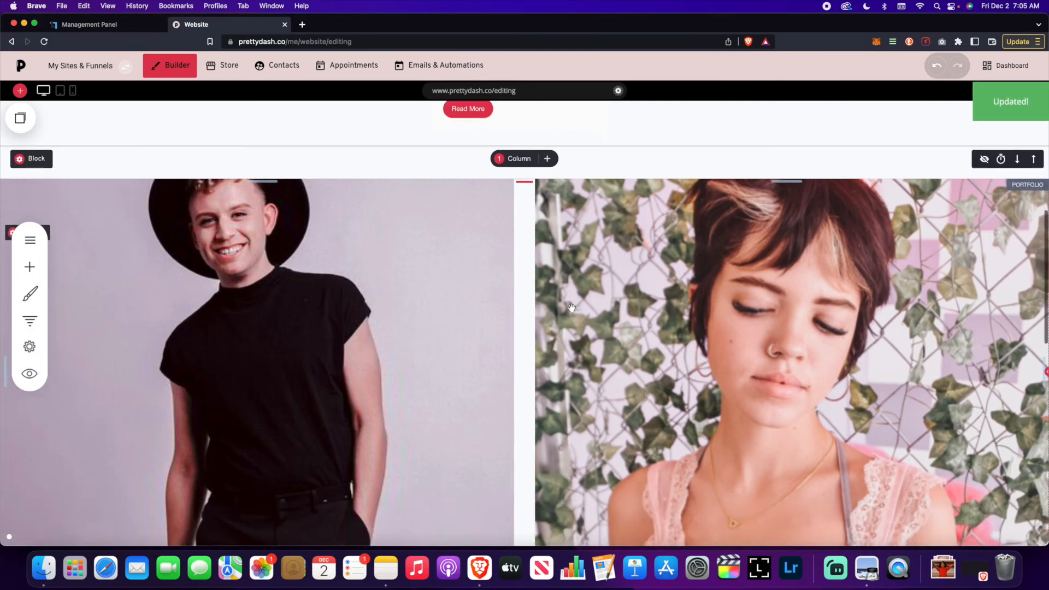
pyautogui.scroll(3, 578, 309)
pyautogui.scroll(1, 578, 309)
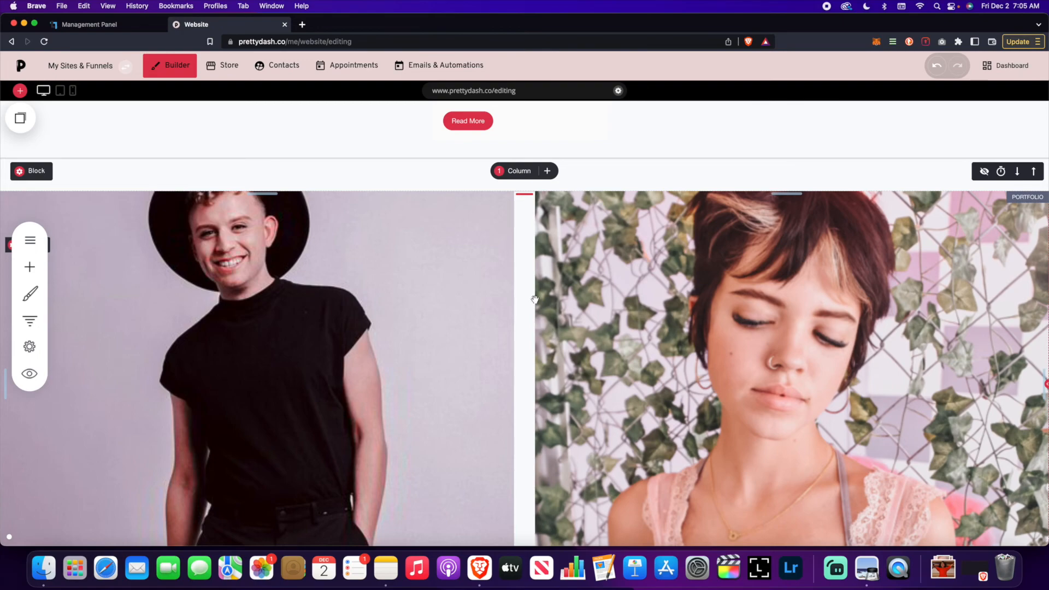
pyautogui.scroll(-2, 534, 299)
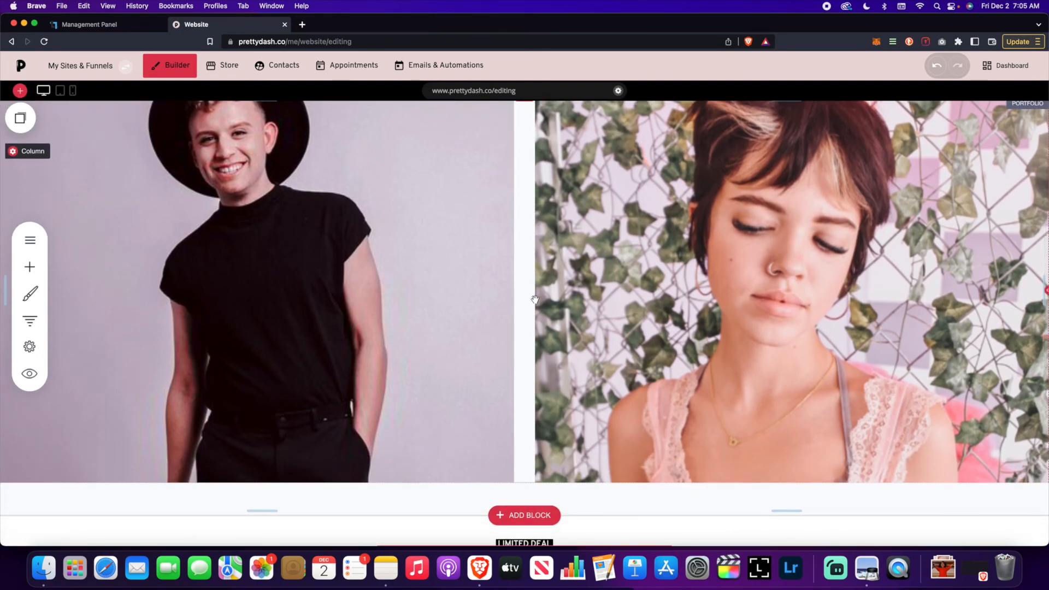